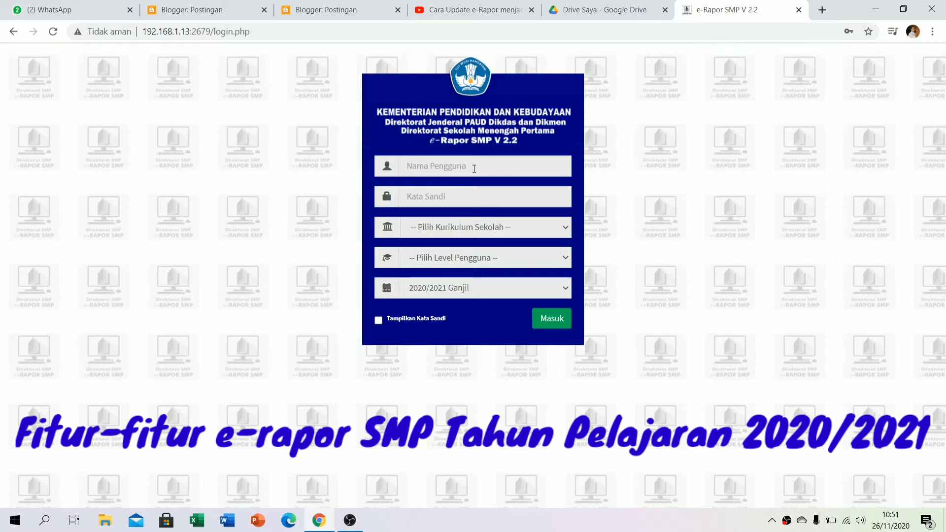
Log in with the saved username and password, choosing curriculum K-2013 Paket and user level Guru for 2020/2021 Ganjil
{"action": "left_click", "coordinate": [474, 168]}
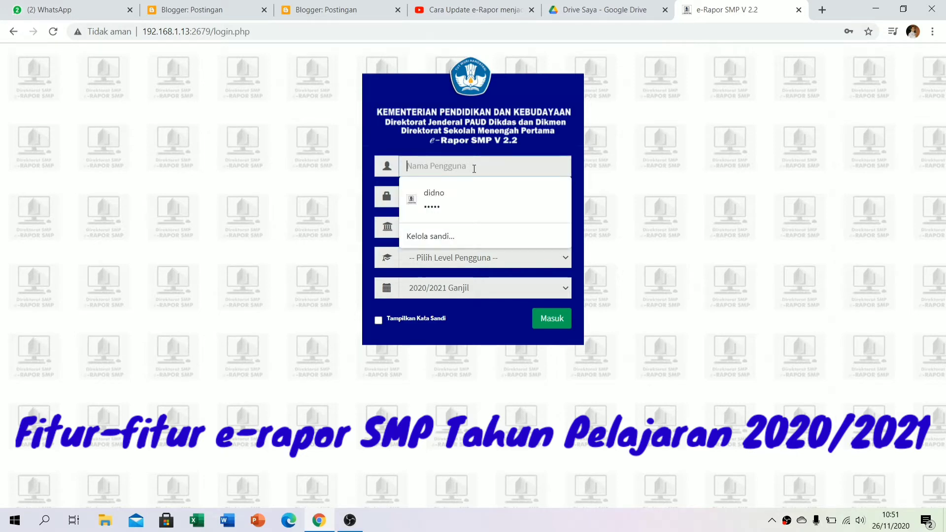
{"action": "left_click", "coordinate": [472, 196]}
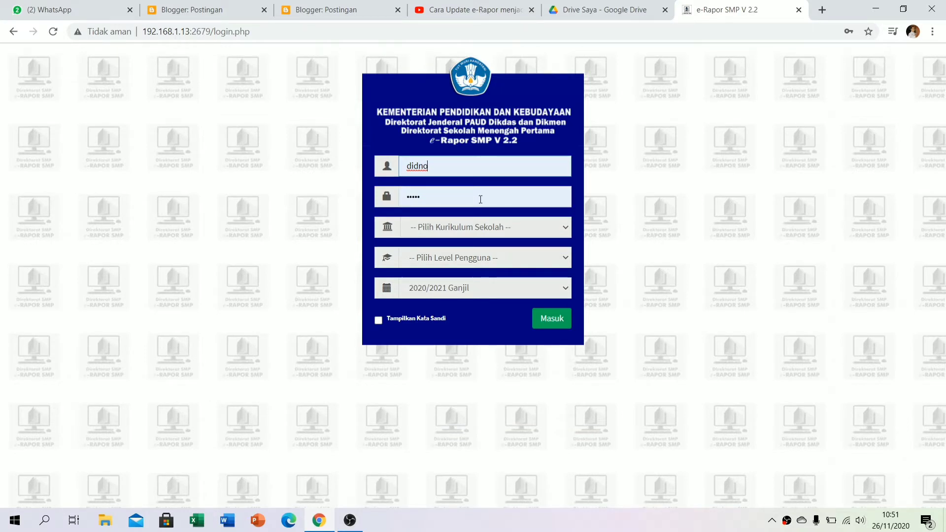
{"action": "left_click", "coordinate": [499, 230]}
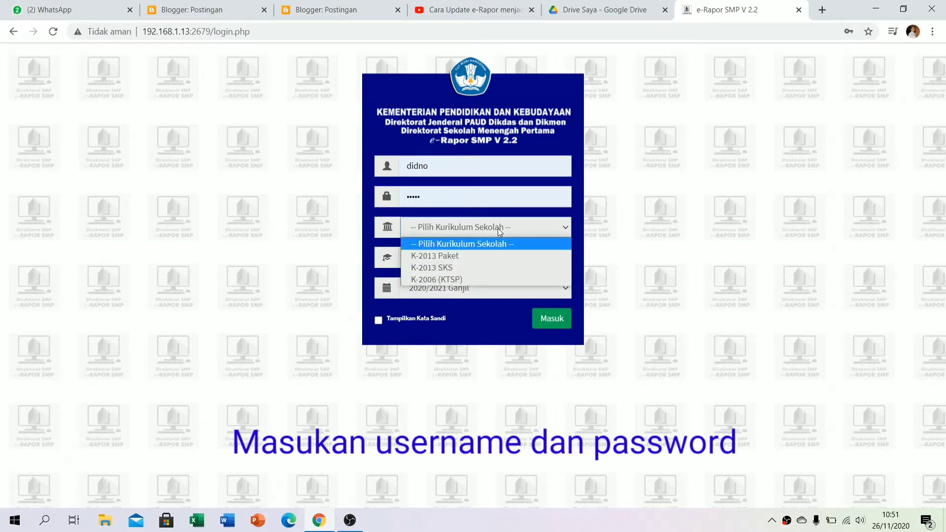
{"action": "left_click", "coordinate": [480, 255]}
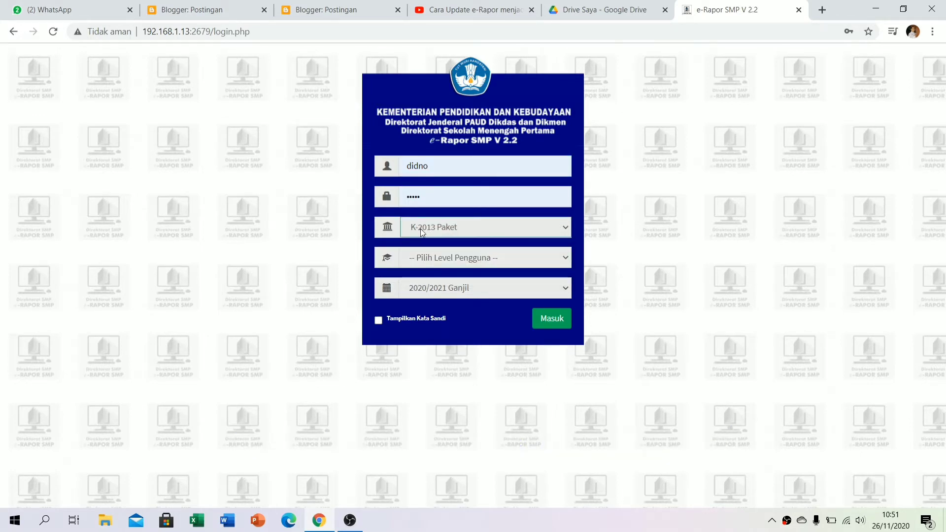
{"action": "left_click", "coordinate": [476, 258]}
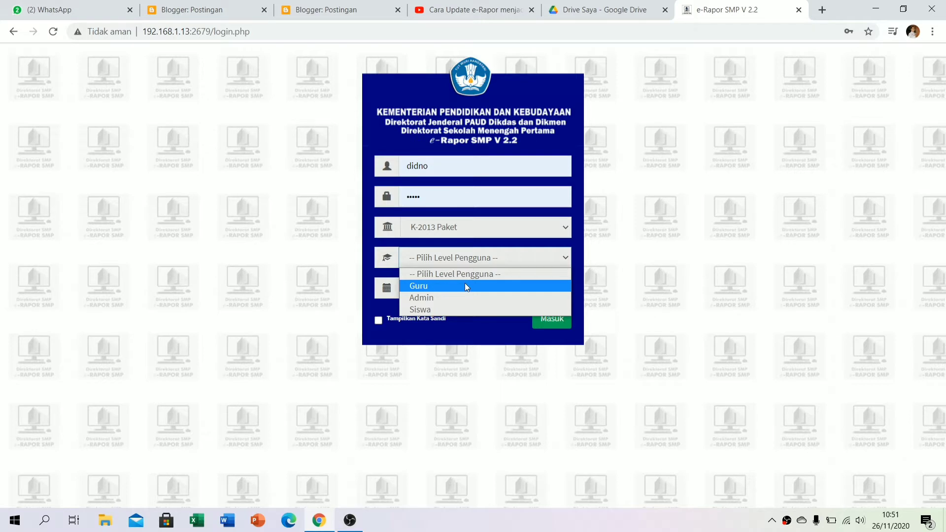
{"action": "left_click", "coordinate": [465, 286]}
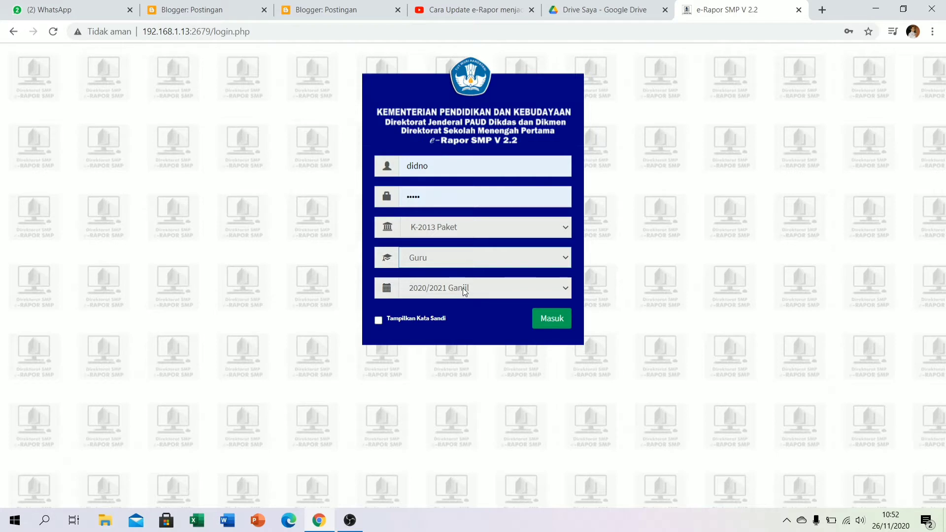
{"action": "left_click", "coordinate": [550, 320]}
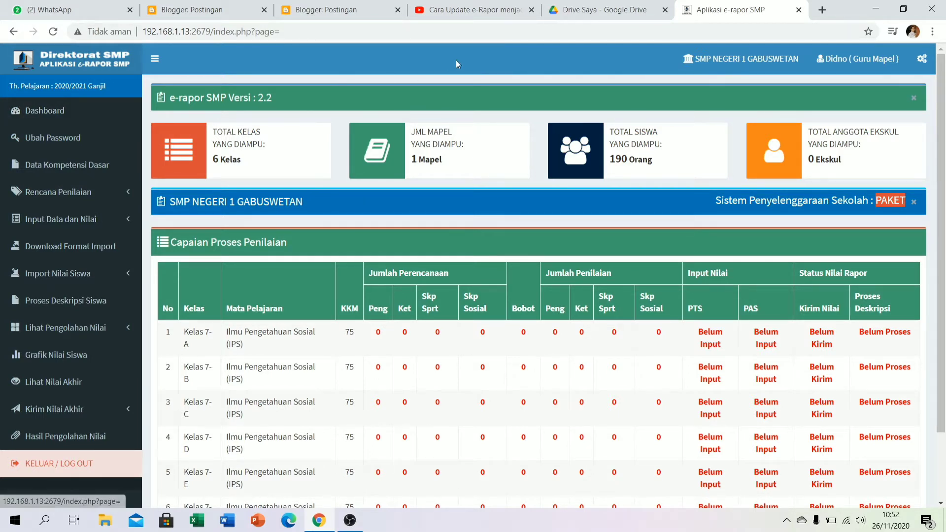
Examine the Capaian Proses Penilaian table and the functions under Rencana Penilaian, Input Data dan Nilai, Import Nilai Siswa, Lihat Pengolahan Nilai and Kirim Nilai Akhir
{"action": "left_click", "coordinate": [59, 114]}
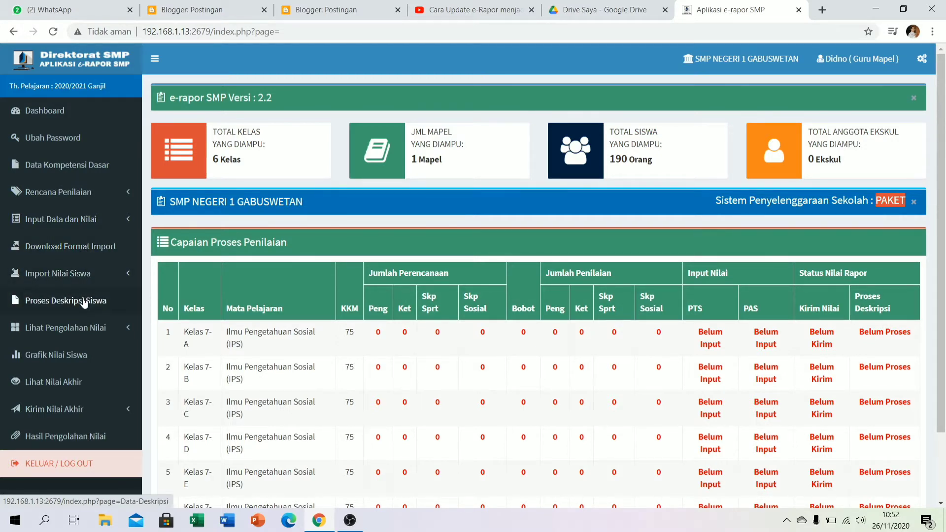
{"action": "scroll", "coordinate": [88, 332], "scroll_direction": "down", "scroll_amount": 2}
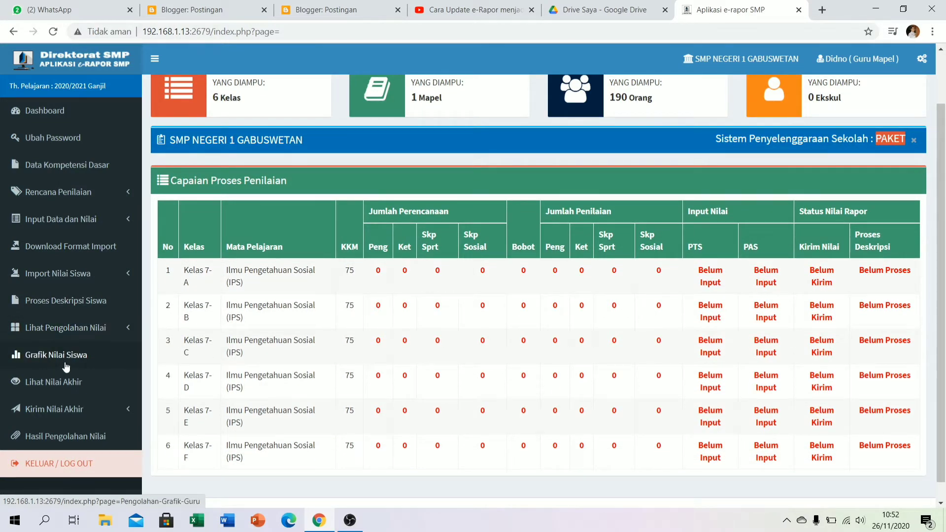
{"action": "scroll", "coordinate": [68, 377], "scroll_direction": "down", "scroll_amount": 1}
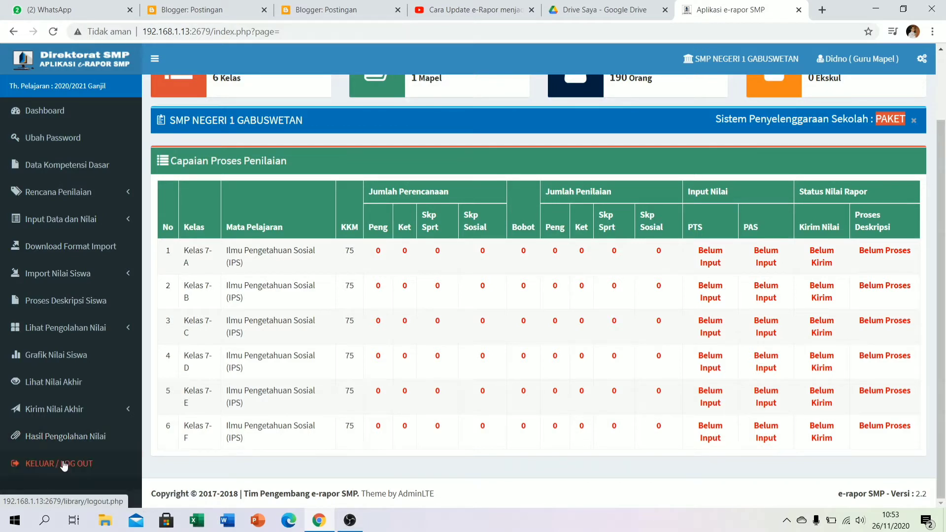
{"action": "scroll", "coordinate": [59, 375], "scroll_direction": "up", "scroll_amount": 3}
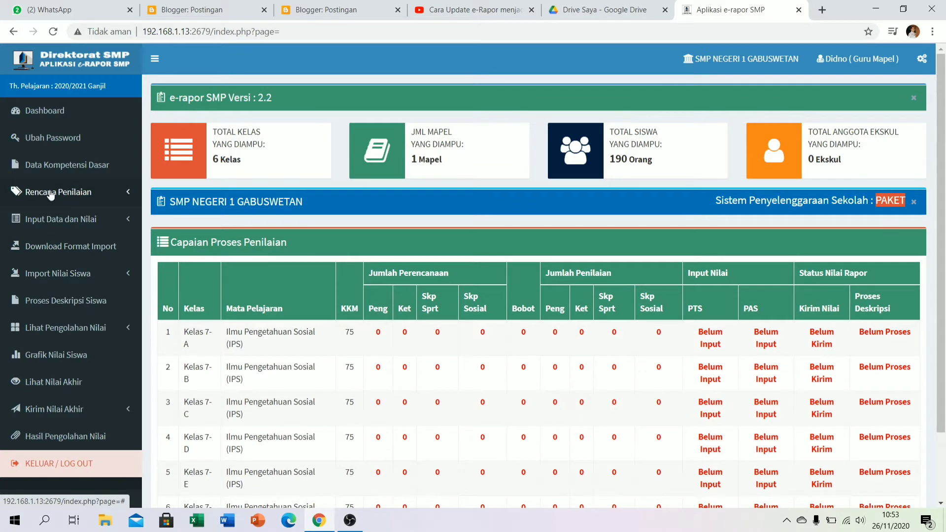
{"action": "left_click", "coordinate": [73, 195]}
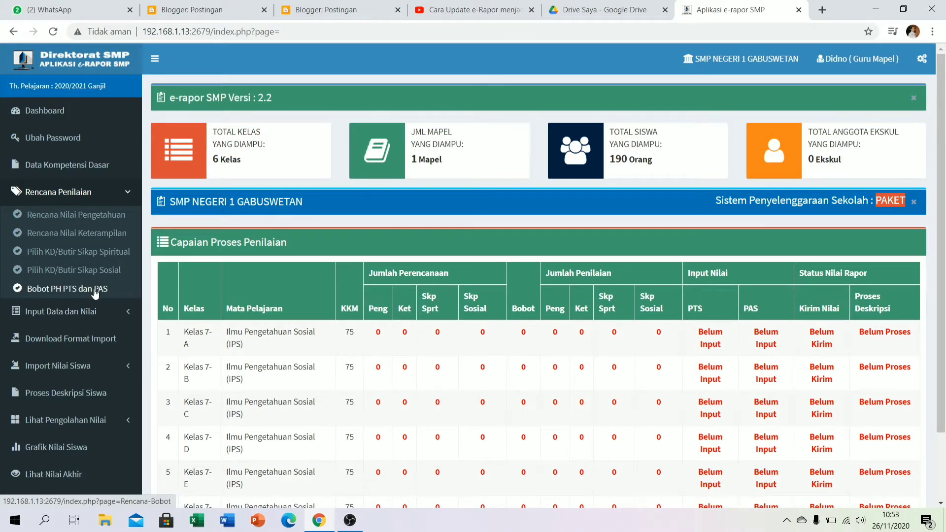
{"action": "left_click", "coordinate": [116, 316]}
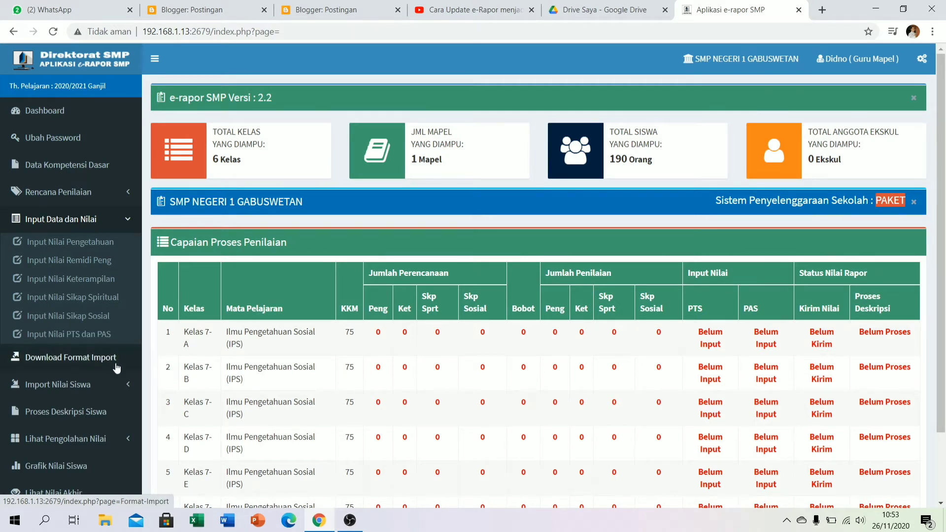
{"action": "left_click", "coordinate": [104, 383]}
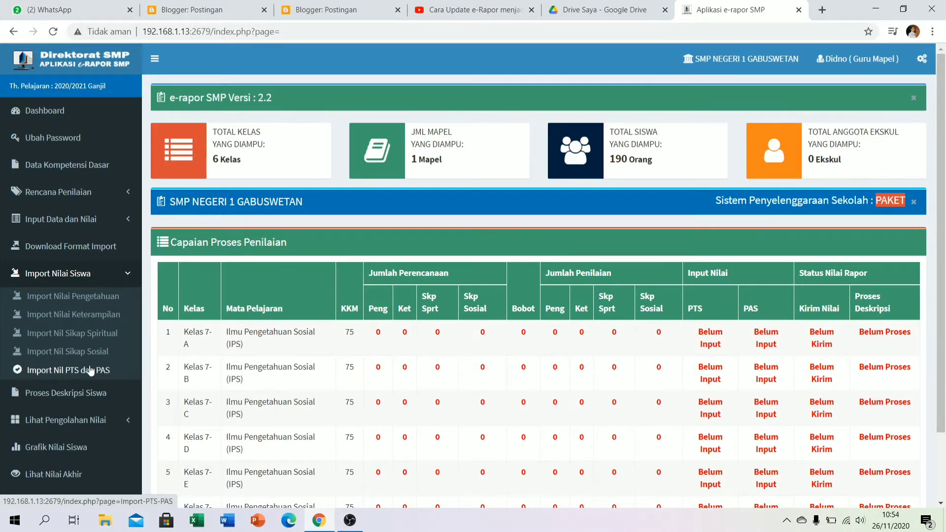
{"action": "left_click", "coordinate": [111, 424]}
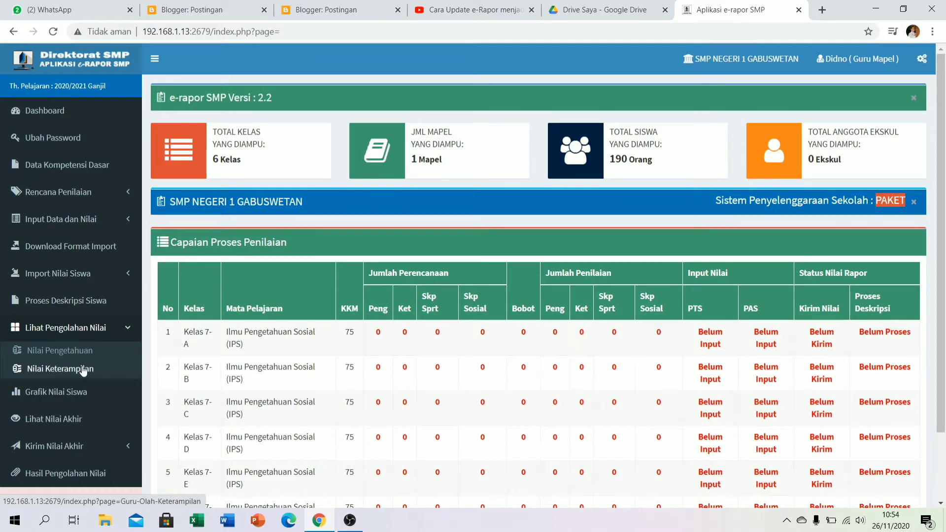
{"action": "left_click", "coordinate": [120, 447]}
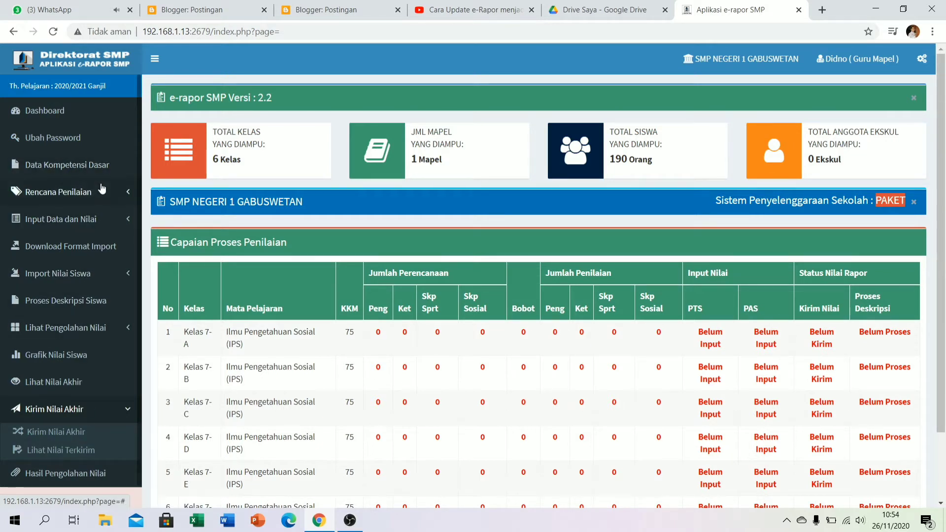
Start a knowledge assessment plan (Rencana Nilai Pengetahuan) for Kelas 7-A, subject Ilmu Pengetahuan Sosial (IPS), with 2 assessments
{"action": "left_click", "coordinate": [112, 199]}
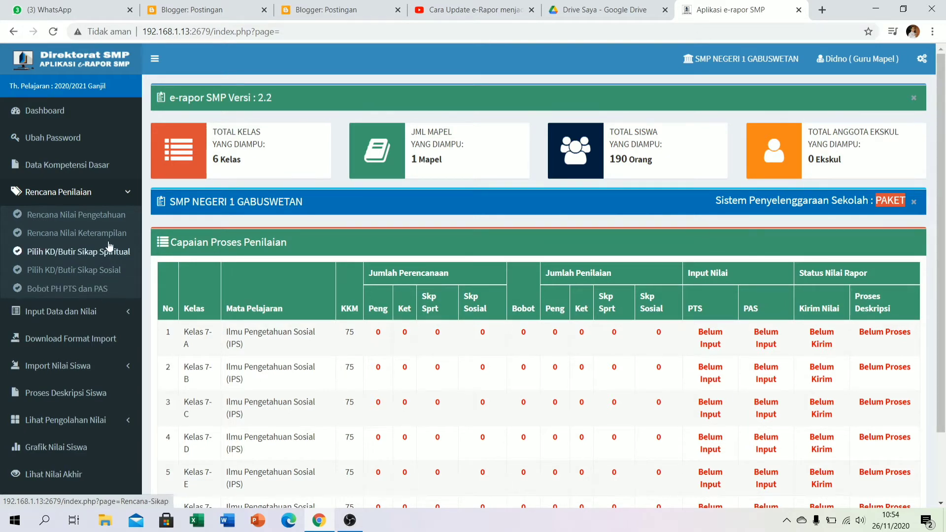
{"action": "left_click", "coordinate": [101, 215]}
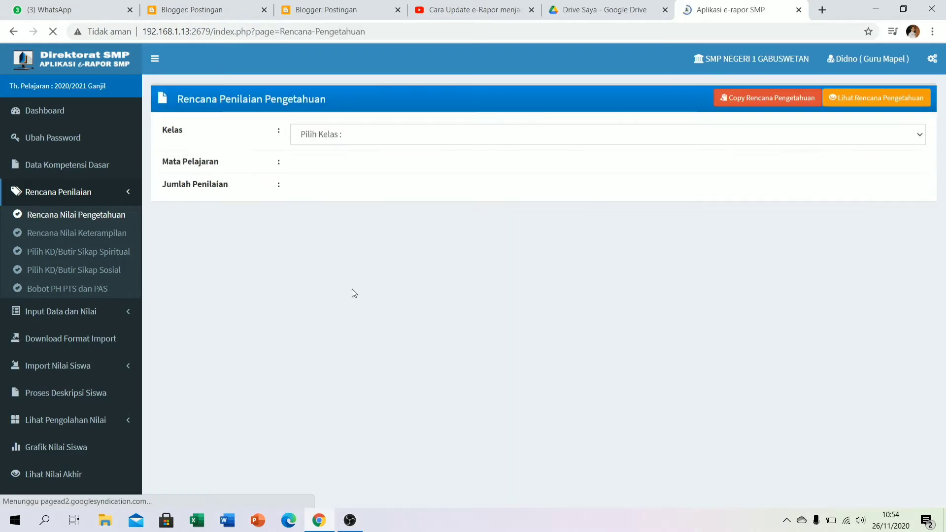
{"action": "left_click", "coordinate": [319, 137]}
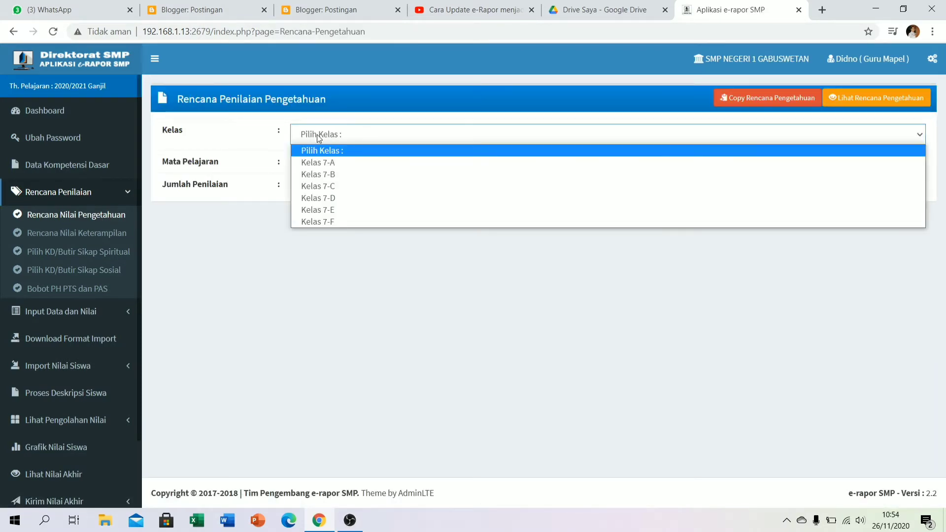
{"action": "left_click", "coordinate": [331, 161]}
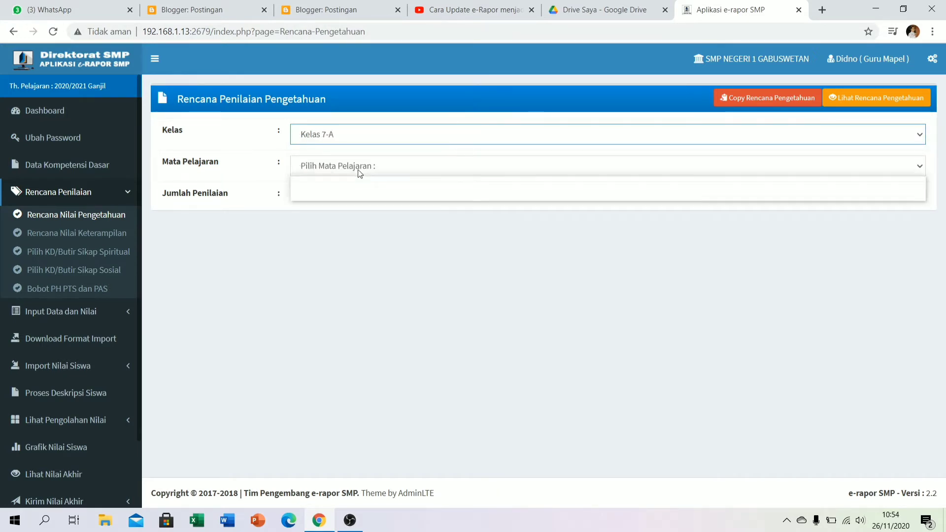
{"action": "left_click", "coordinate": [360, 172]}
{"action": "left_click", "coordinate": [374, 199]}
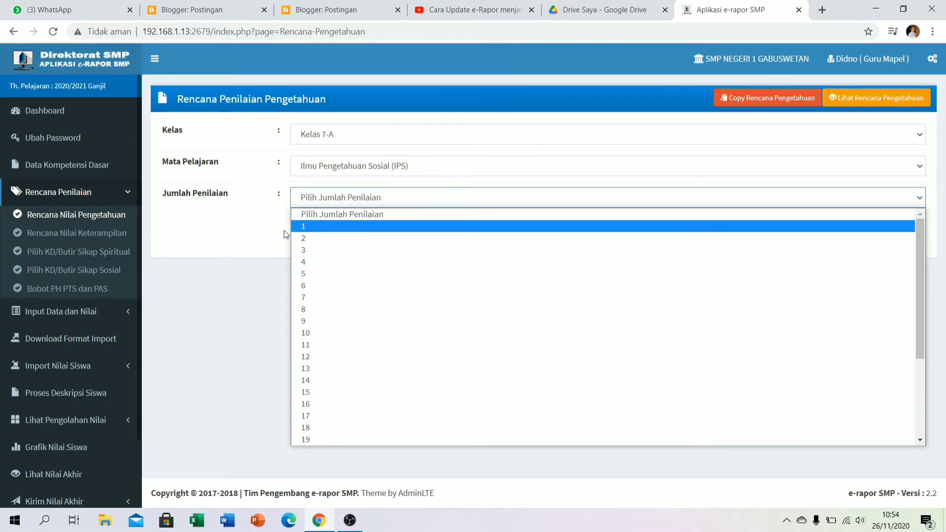
{"action": "left_click", "coordinate": [347, 238]}
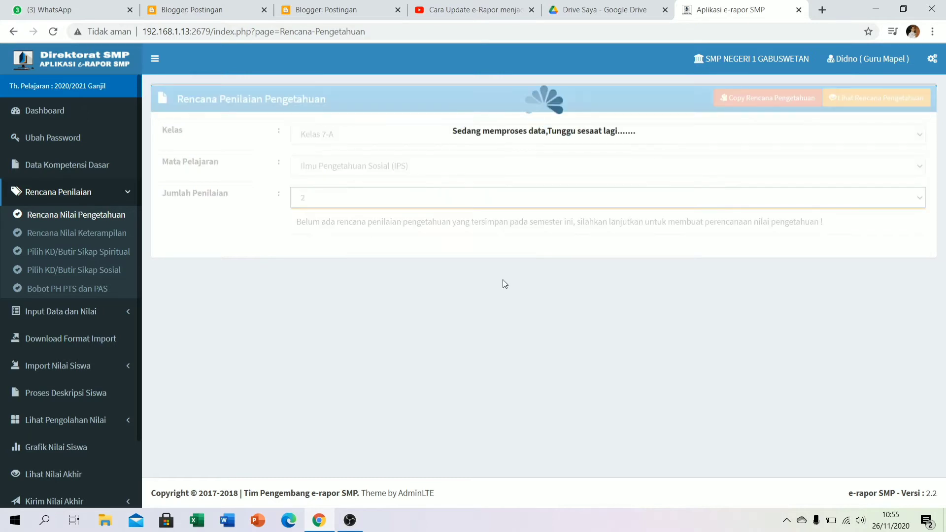
{"action": "scroll", "coordinate": [463, 273], "scroll_direction": "down", "scroll_amount": 2}
{"action": "scroll", "coordinate": [549, 245], "scroll_direction": "up", "scroll_amount": 1}
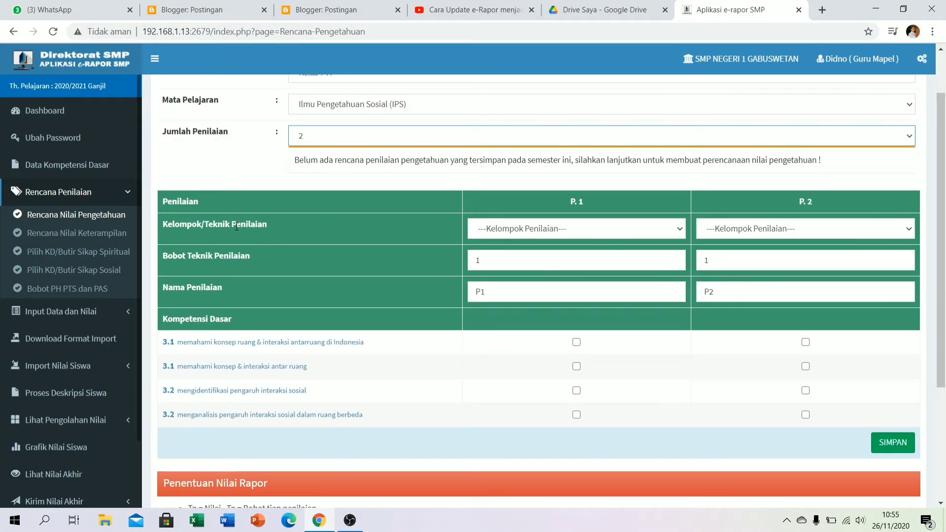
{"action": "left_click", "coordinate": [530, 232]}
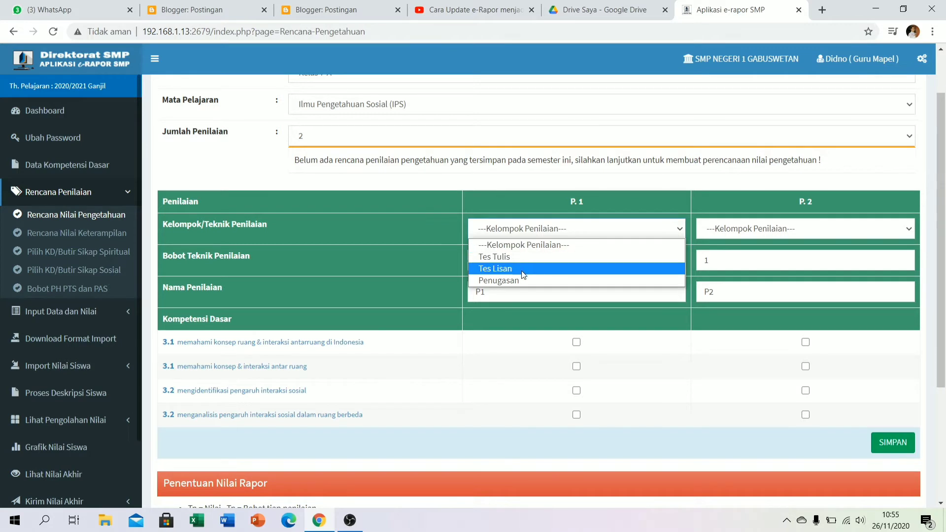
{"action": "left_click", "coordinate": [784, 230]}
{"action": "left_click", "coordinate": [784, 230]}
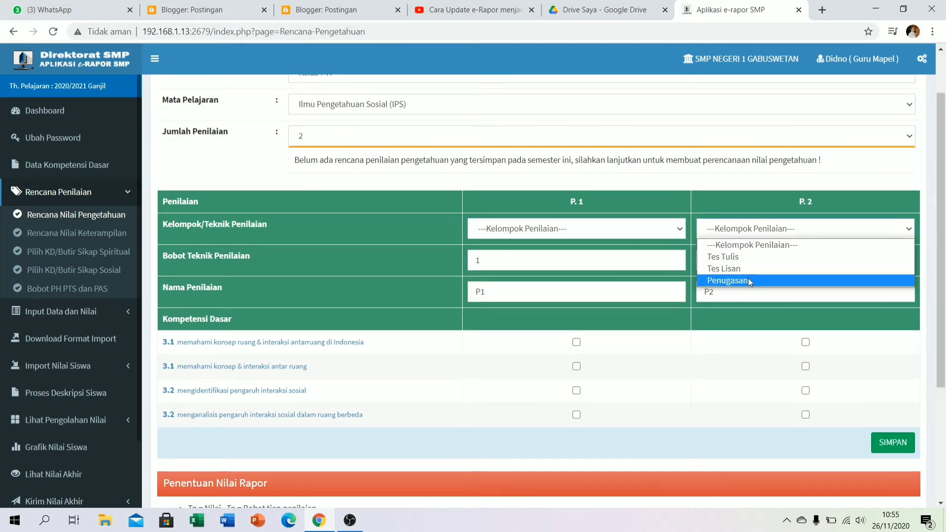
{"action": "left_click", "coordinate": [647, 193]}
Set the P.1 assessment technique to Tes Tulis and assign both 3.1 basic competencies to it
{"action": "left_click", "coordinate": [640, 232]}
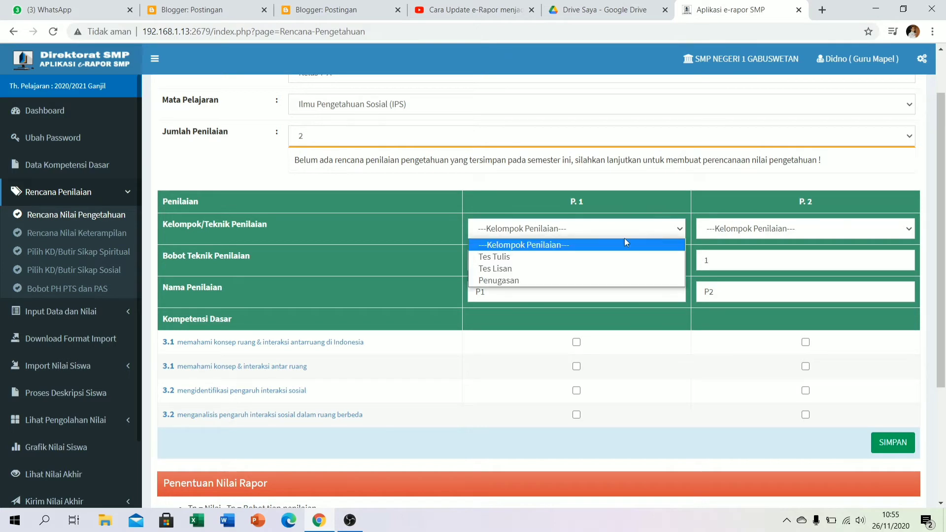
{"action": "left_click", "coordinate": [528, 256]}
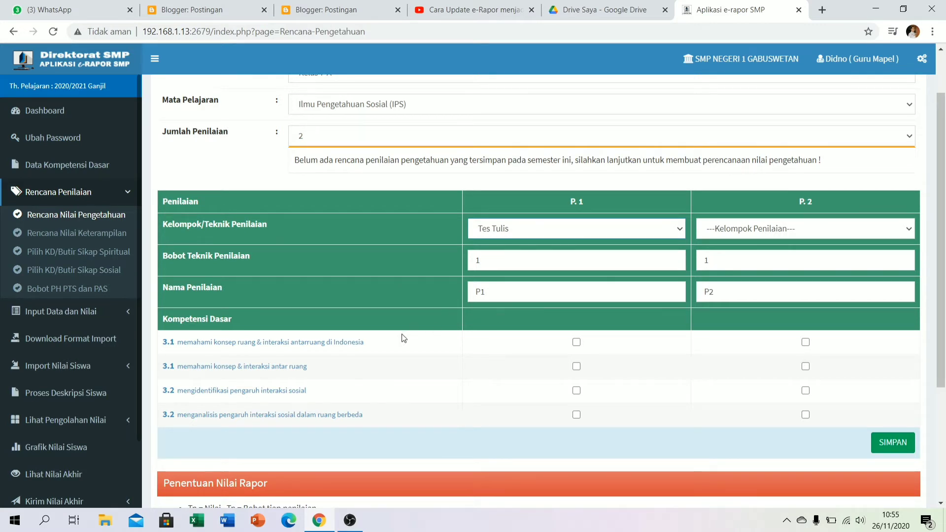
{"action": "scroll", "coordinate": [401, 335], "scroll_direction": "down", "scroll_amount": 1}
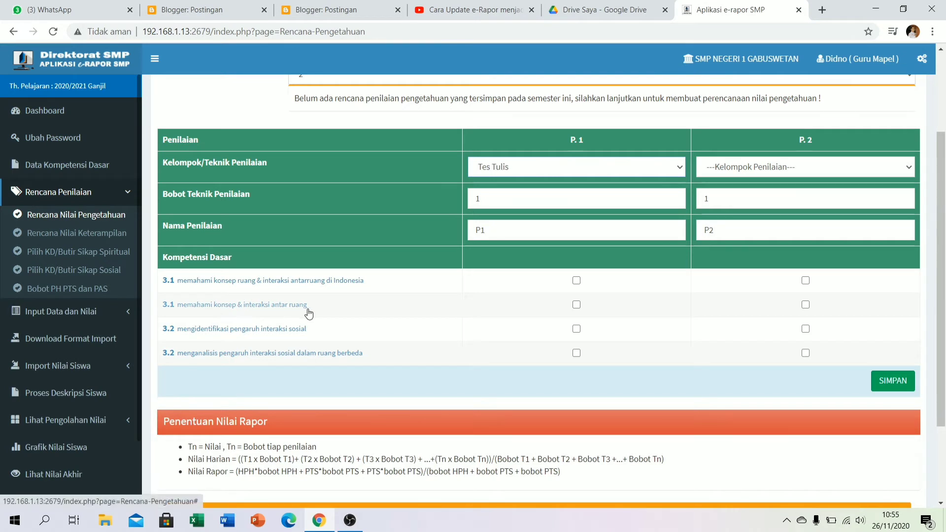
{"action": "left_click", "coordinate": [577, 281]}
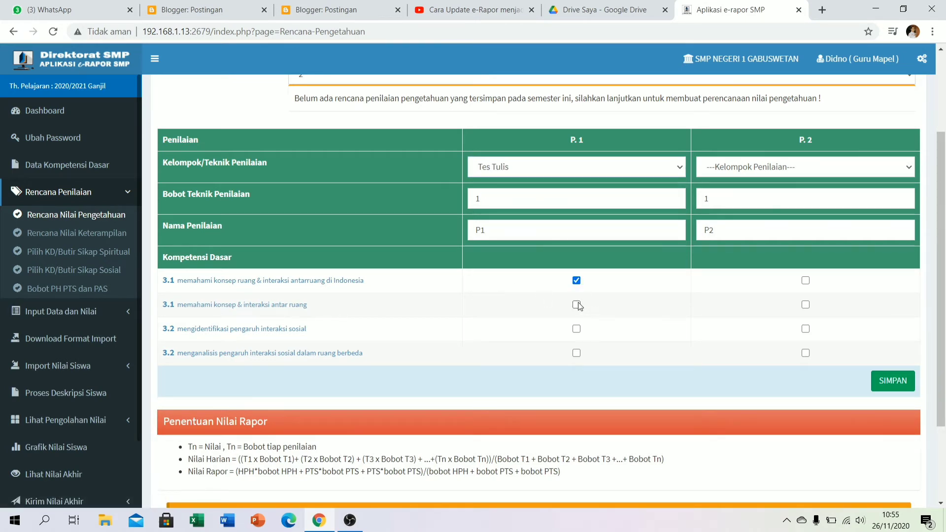
{"action": "left_click", "coordinate": [576, 305]}
Set the P.2 assessment technique to Tes Tulis and assign both 3.2 basic competencies to it
{"action": "left_click", "coordinate": [780, 168]}
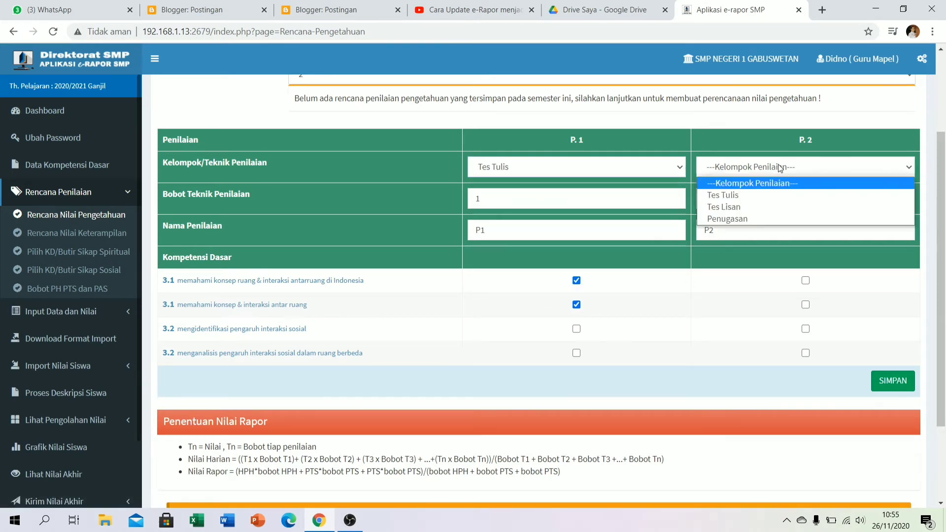
{"action": "left_click", "coordinate": [746, 193]}
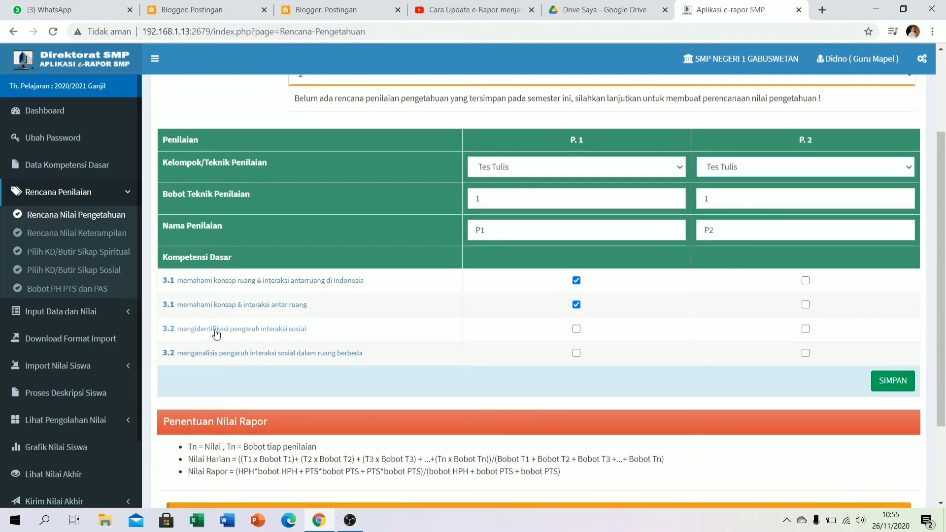
{"action": "mouse_move", "coordinate": [201, 335]}
{"action": "left_click", "coordinate": [807, 330]}
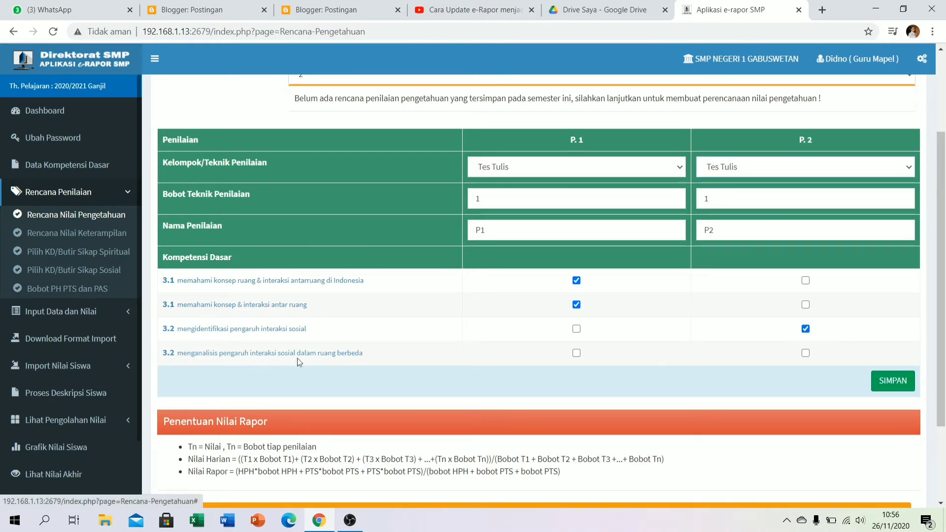
{"action": "left_click", "coordinate": [805, 353]}
Save the knowledge assessment plan for Kelas 7-A IPS and confirm the save
{"action": "scroll", "coordinate": [895, 308], "scroll_direction": "up", "scroll_amount": 2}
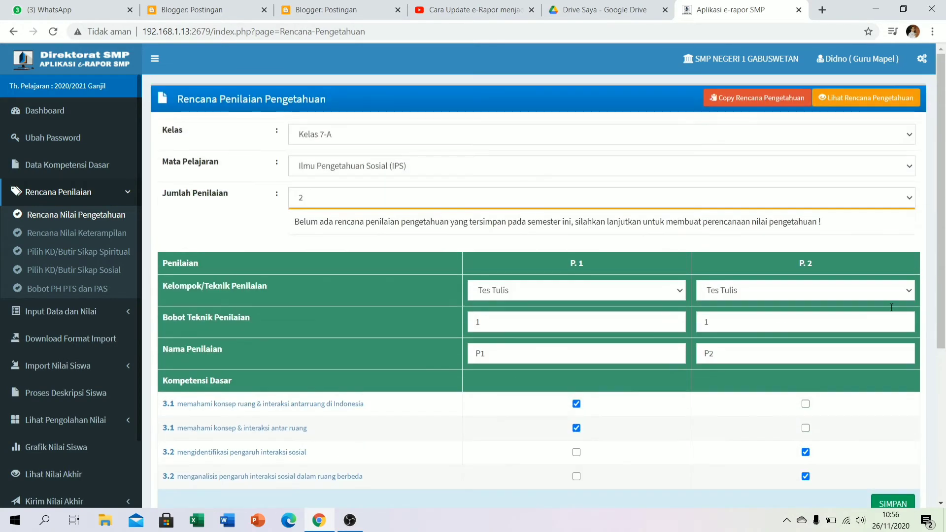
{"action": "scroll", "coordinate": [758, 282], "scroll_direction": "down", "scroll_amount": 5}
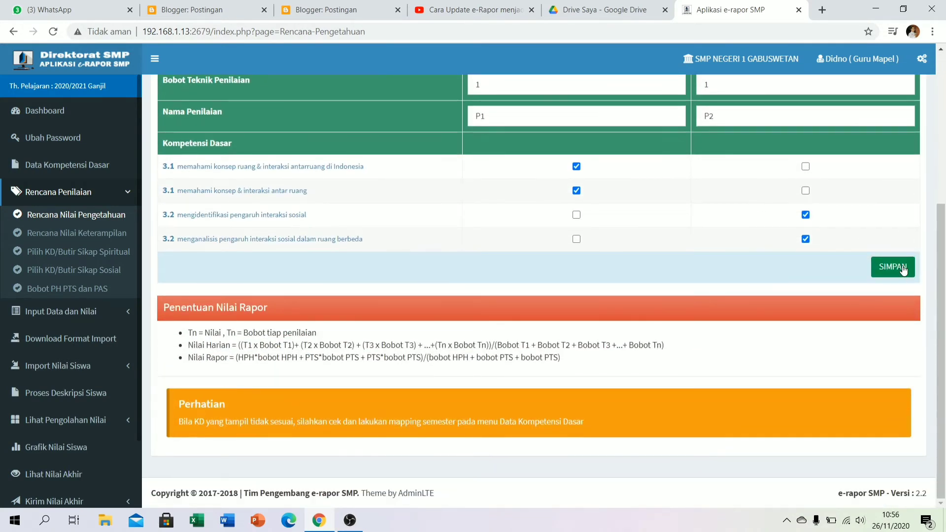
{"action": "left_click", "coordinate": [903, 271]}
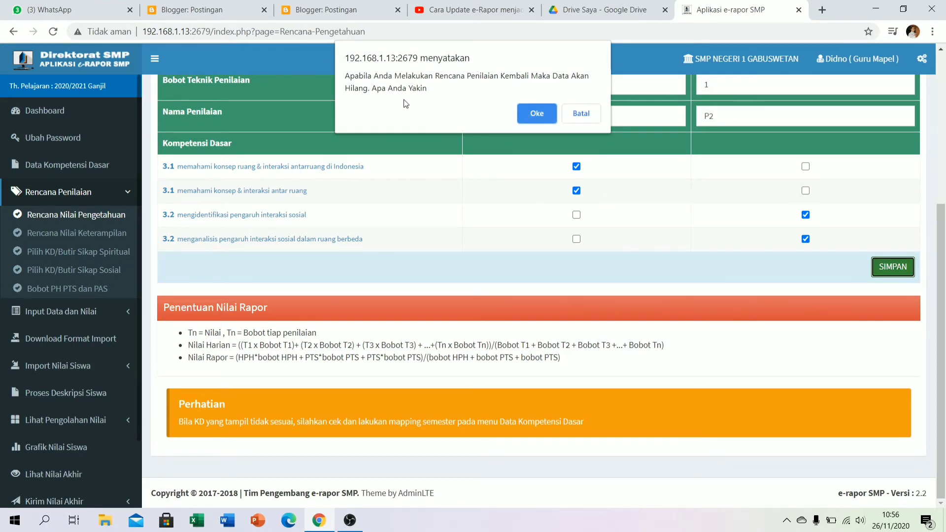
{"action": "left_click", "coordinate": [536, 114]}
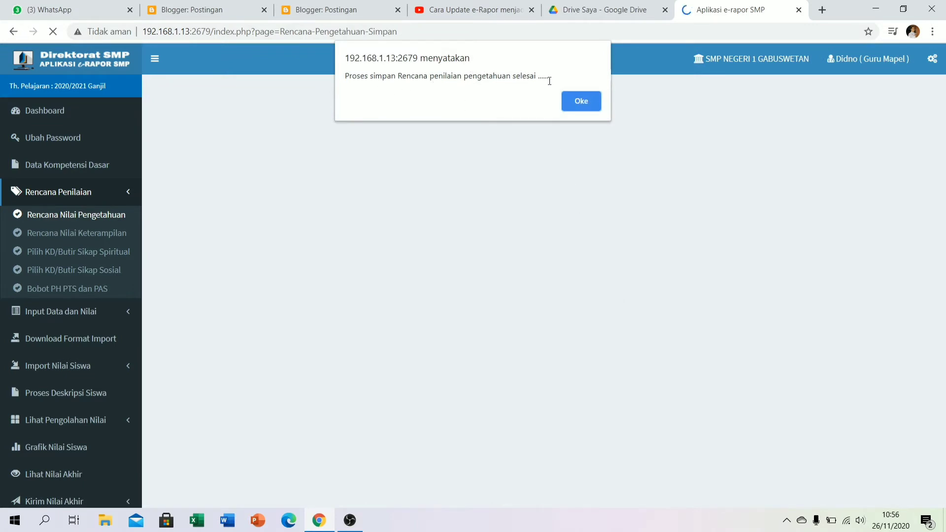
{"action": "left_click", "coordinate": [581, 102]}
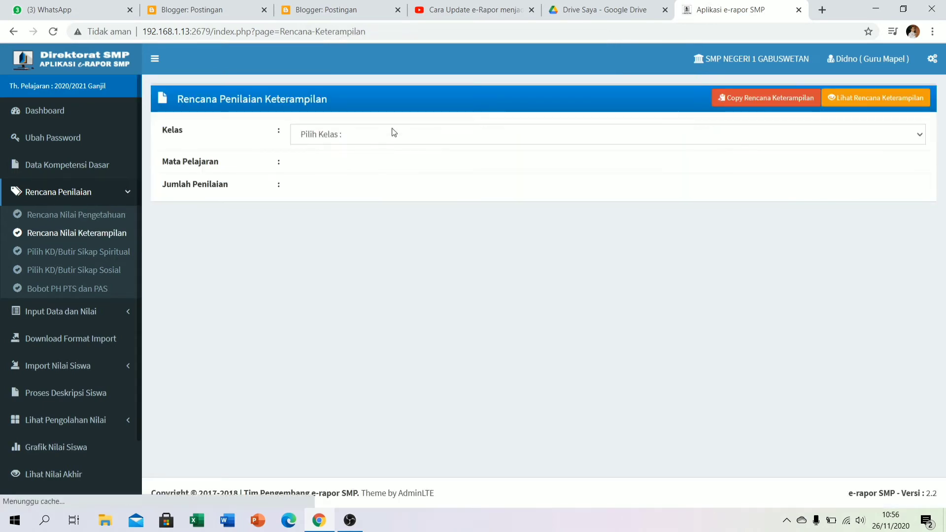
Start a skills assessment plan (Rencana Nilai Keterampilan) for Kelas 7-A, subject Ilmu Pengetahuan Sosial (IPS), with 2 assessments
{"action": "left_click", "coordinate": [353, 139]}
{"action": "left_click", "coordinate": [335, 159]}
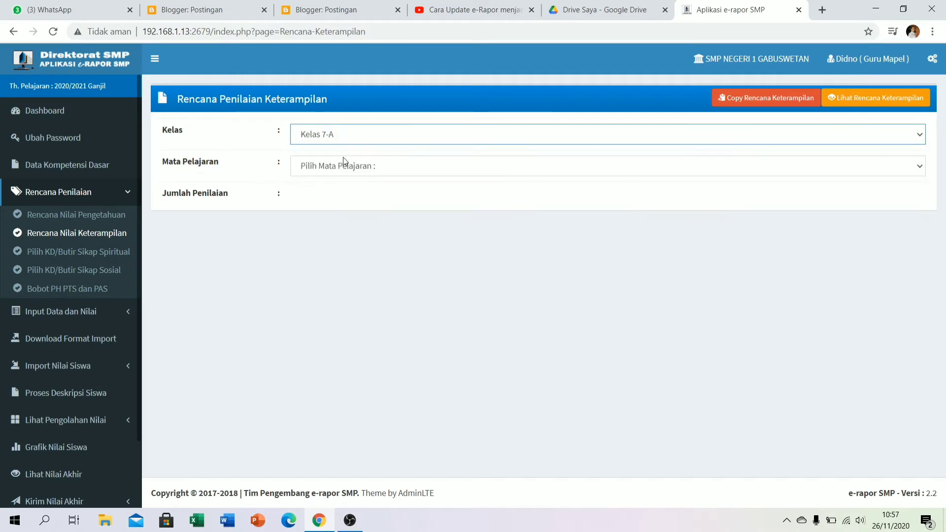
{"action": "left_click", "coordinate": [344, 168]}
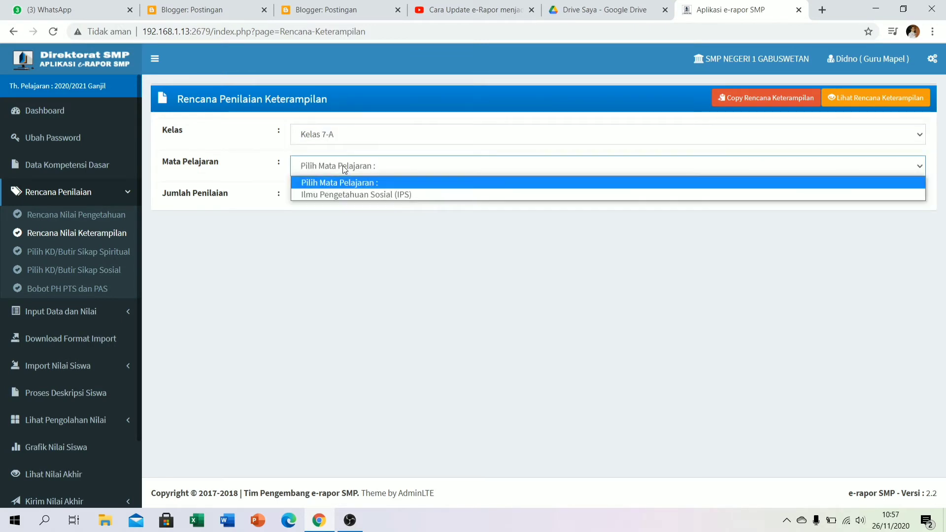
{"action": "left_click", "coordinate": [379, 193]}
{"action": "left_click", "coordinate": [323, 197]}
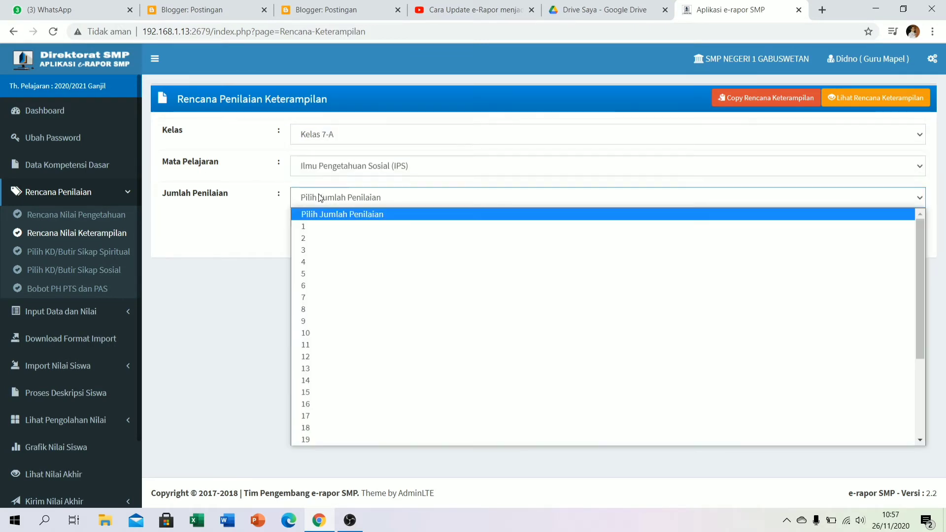
{"action": "left_click", "coordinate": [317, 239]}
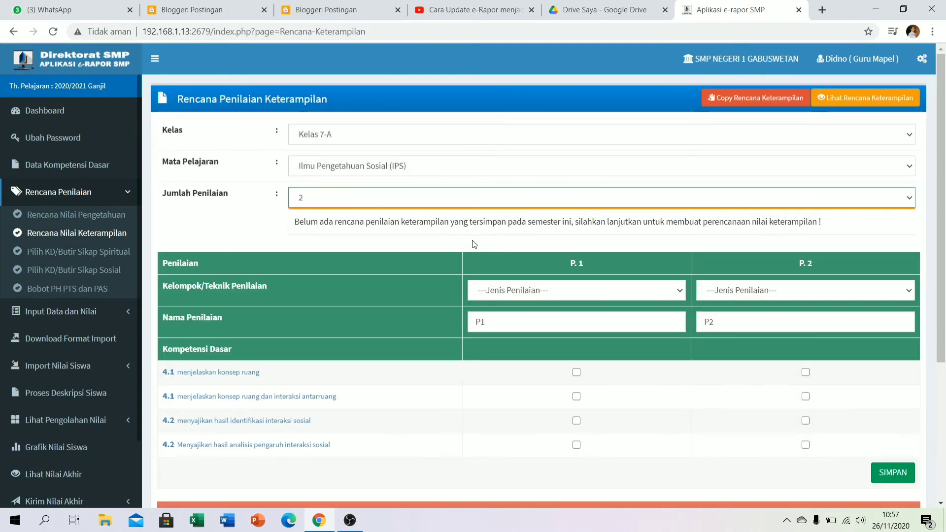
Set the assessment technique of both P.1 and P.2 in the skills plan to Produk
{"action": "scroll", "coordinate": [633, 266], "scroll_direction": "down", "scroll_amount": 2}
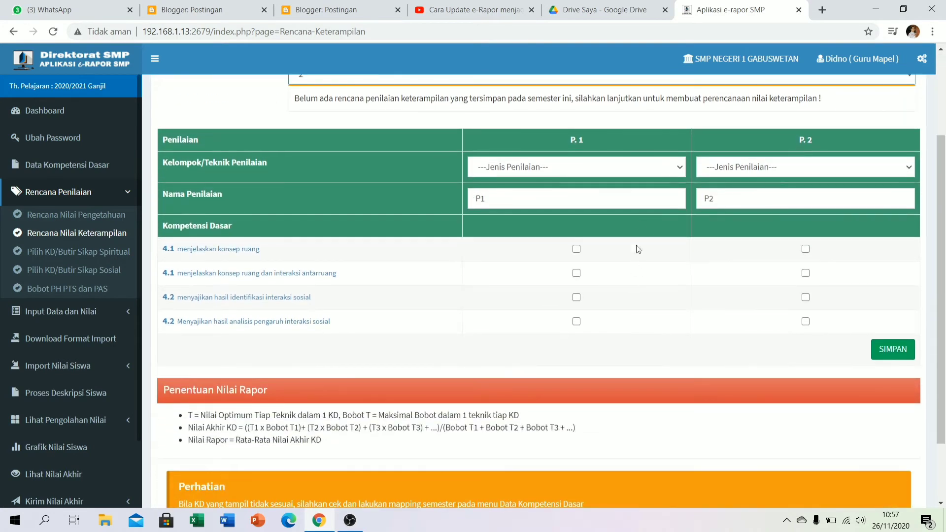
{"action": "left_click", "coordinate": [652, 167]}
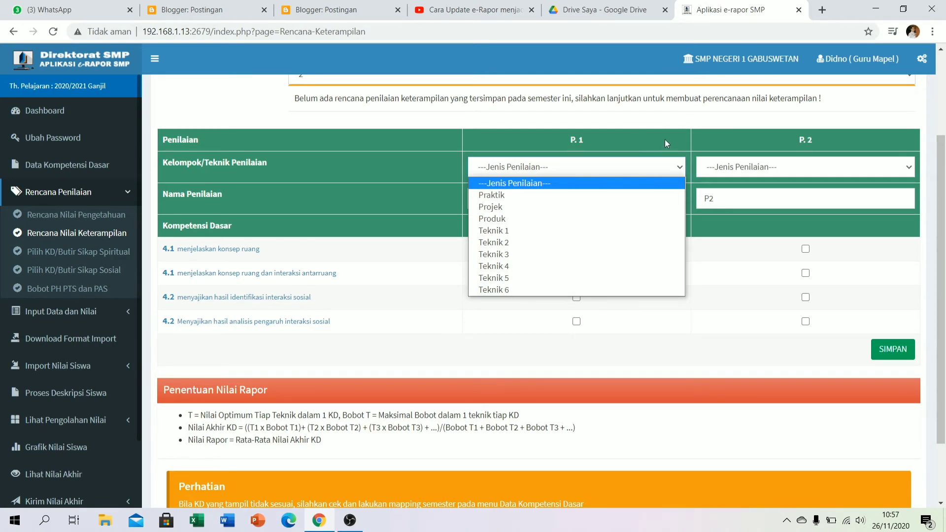
{"action": "left_click", "coordinate": [524, 224]}
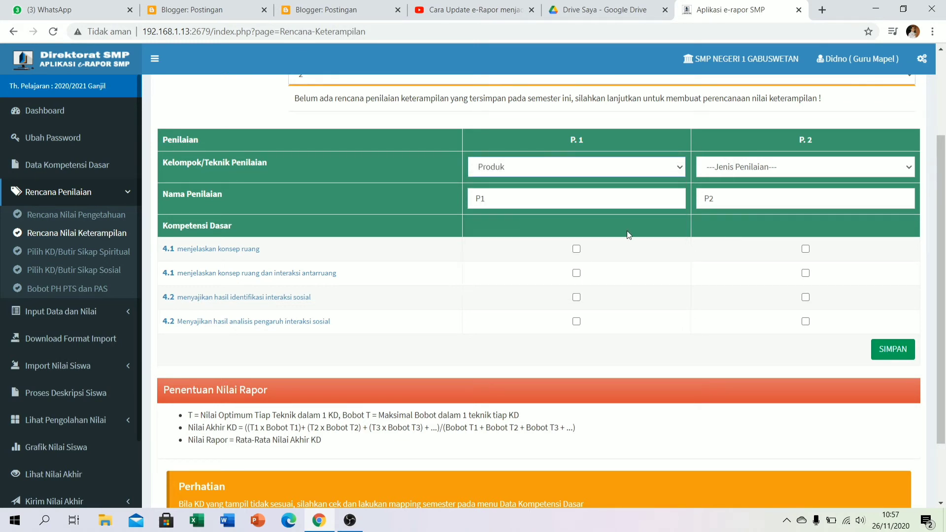
{"action": "left_click", "coordinate": [761, 167]}
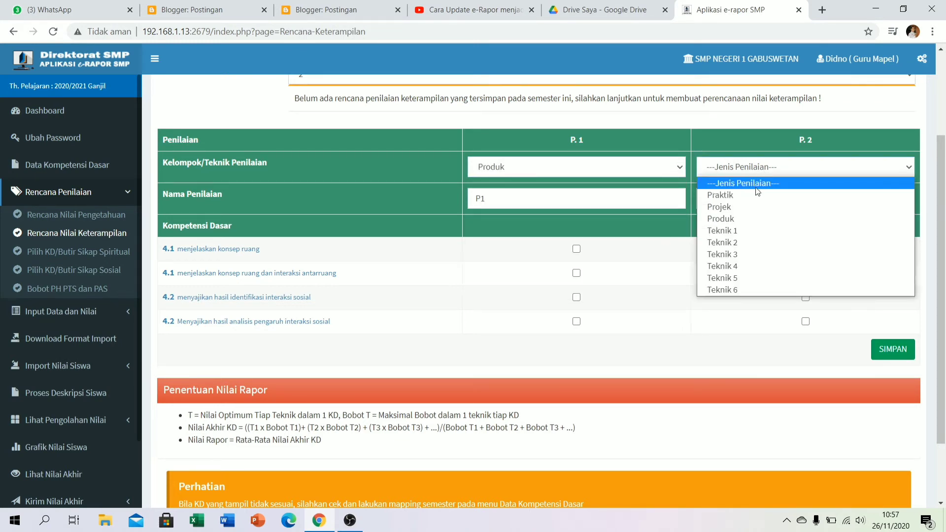
{"action": "left_click", "coordinate": [739, 219]}
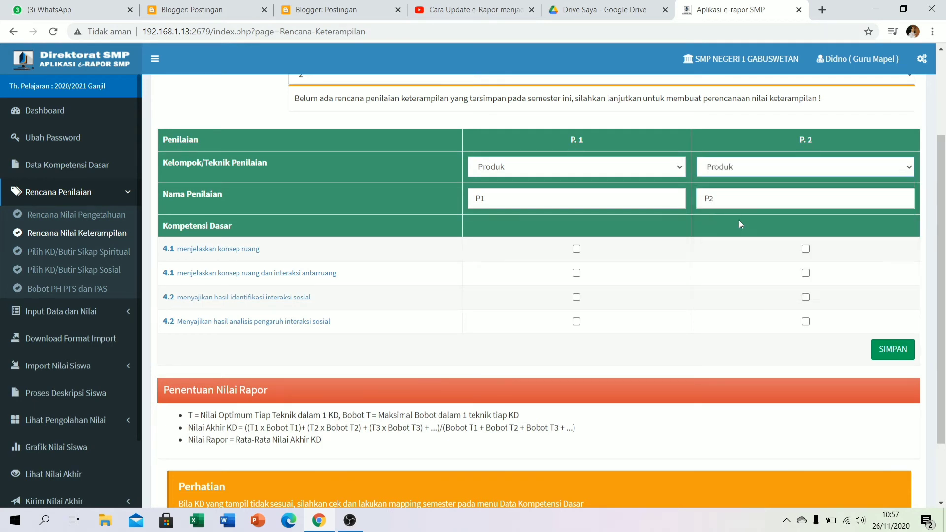
Assign both 4.1 competencies to P.1 and both 4.2 competencies to P.2, and save the skills assessment plan
{"action": "left_click", "coordinate": [576, 250]}
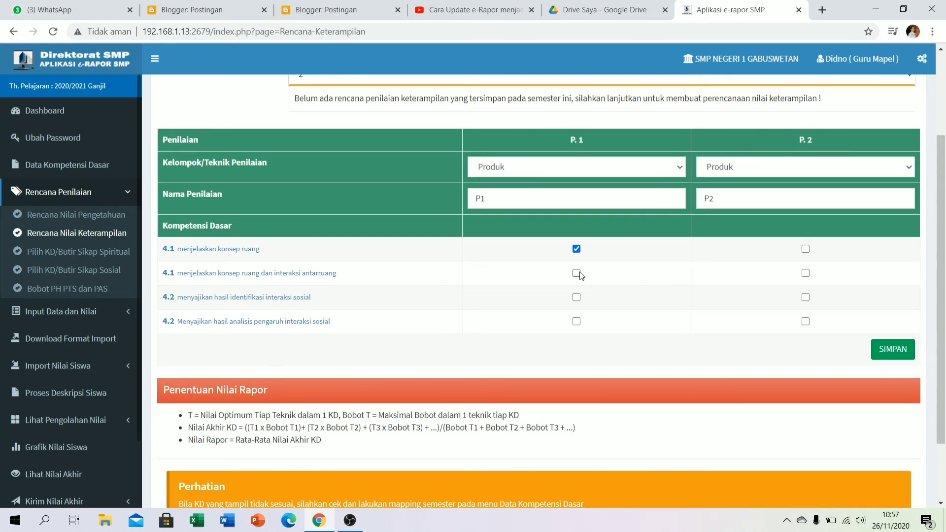
{"action": "left_click", "coordinate": [576, 273]}
{"action": "left_click", "coordinate": [805, 297]}
{"action": "left_click", "coordinate": [806, 321]}
{"action": "left_click", "coordinate": [891, 351]}
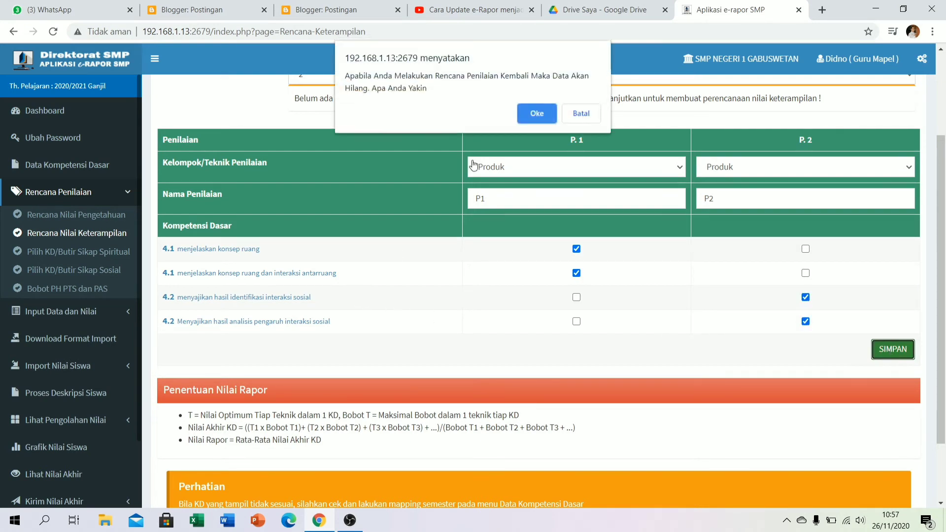
{"action": "left_click", "coordinate": [528, 118]}
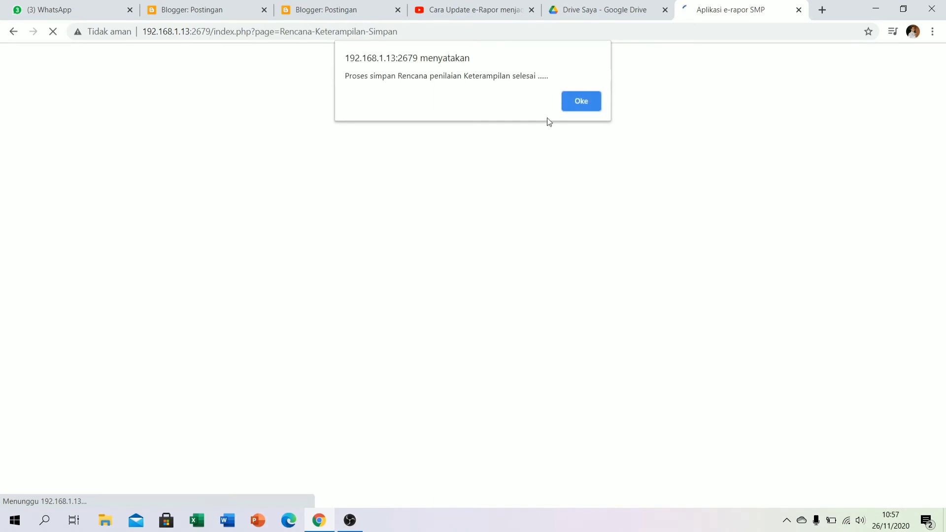
{"action": "left_click", "coordinate": [581, 99]}
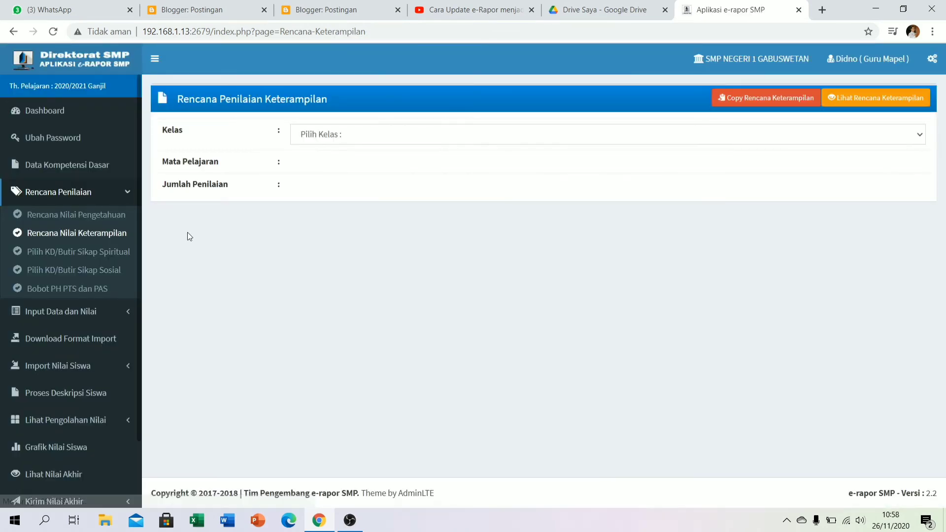
Start a spiritual attitude plan (Pilih KD/Butir Sikap Spiritual) for Kelas 7-A, subject Ilmu Pengetahuan Sosial (IPS)
{"action": "left_click", "coordinate": [105, 252]}
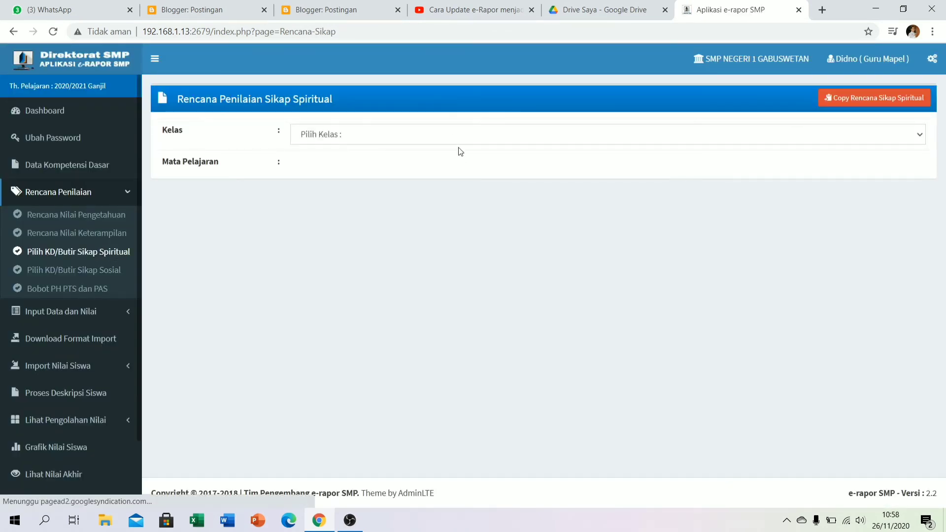
{"action": "left_click", "coordinate": [464, 136]}
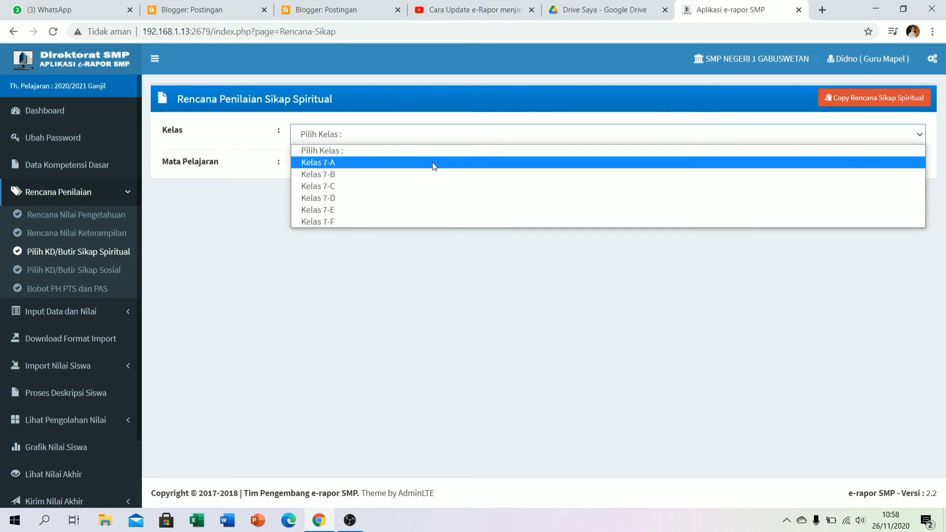
{"action": "left_click", "coordinate": [433, 163]}
{"action": "left_click", "coordinate": [370, 167]}
{"action": "left_click", "coordinate": [386, 195]}
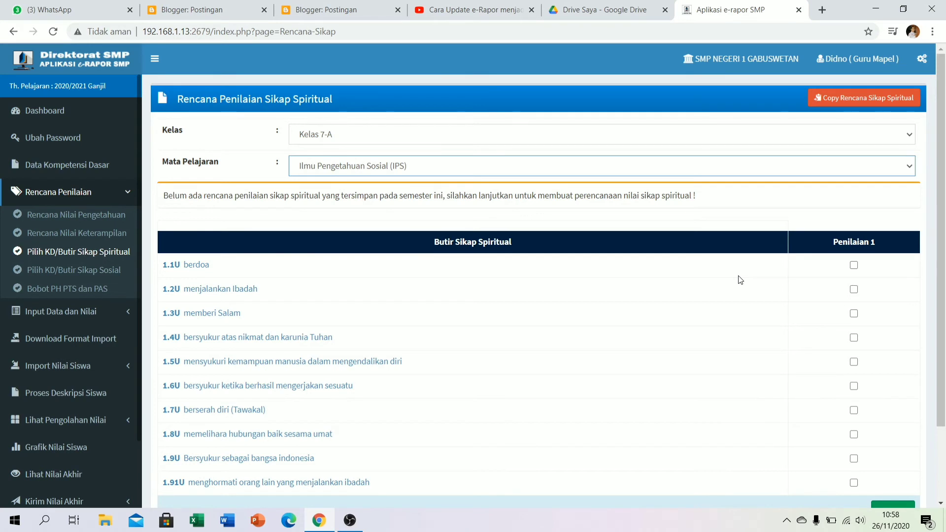
Include all ten spiritual attitude items, 1.1U berdoa through 1.91U, in Penilaian 1 and save the plan
{"action": "scroll", "coordinate": [741, 280], "scroll_direction": "down", "scroll_amount": 2}
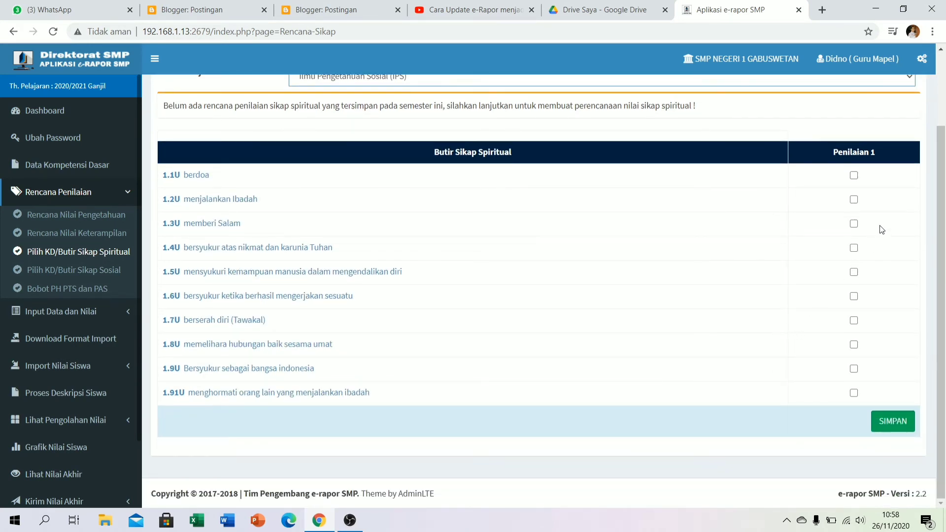
{"action": "left_click", "coordinate": [856, 177]}
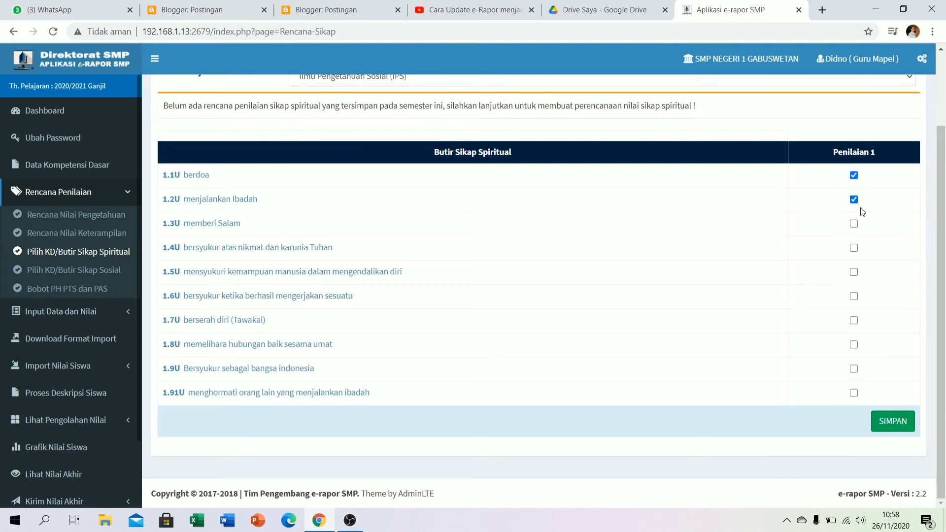
{"action": "left_click", "coordinate": [855, 225]}
{"action": "left_click", "coordinate": [855, 249]}
{"action": "left_click", "coordinate": [855, 272]}
{"action": "left_click", "coordinate": [856, 299]}
{"action": "left_click", "coordinate": [854, 321]}
{"action": "left_click", "coordinate": [854, 345]}
{"action": "left_click", "coordinate": [854, 368]}
{"action": "left_click", "coordinate": [854, 393]}
{"action": "left_click", "coordinate": [896, 430]}
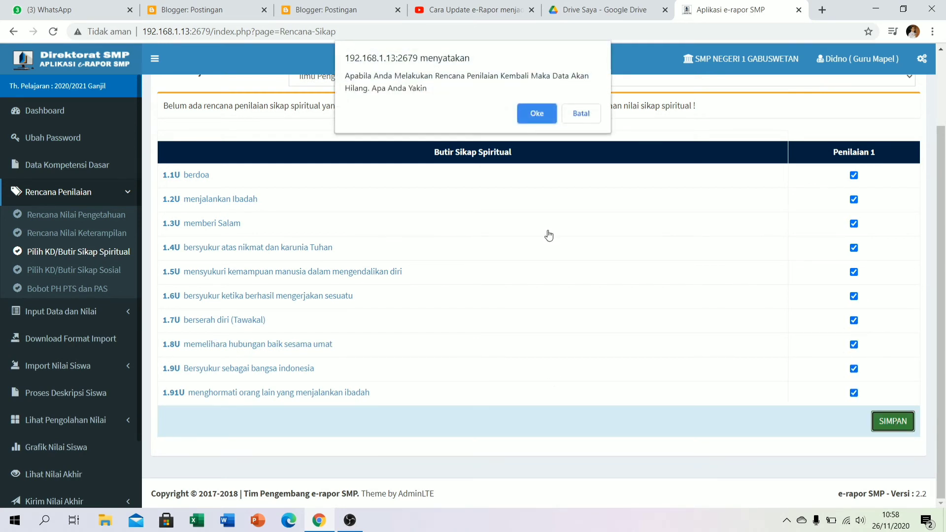
{"action": "left_click", "coordinate": [530, 115]}
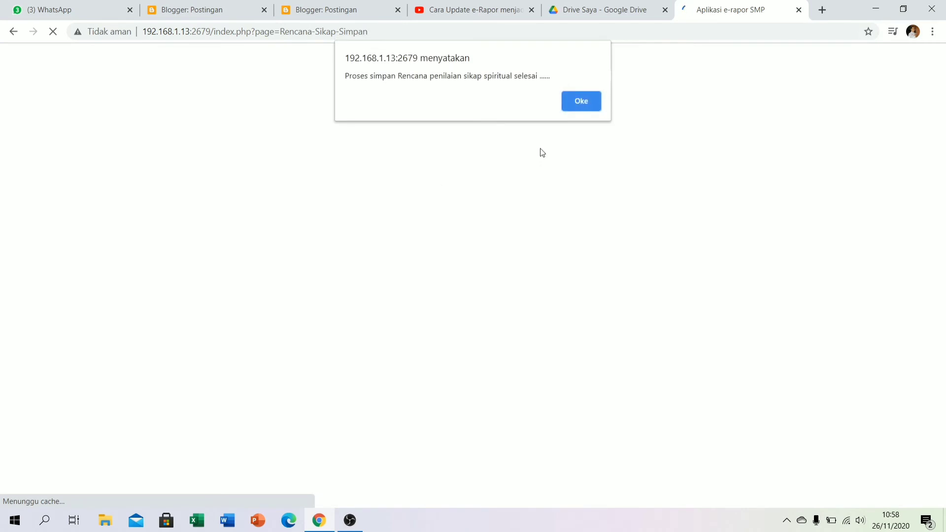
{"action": "left_click", "coordinate": [586, 101]}
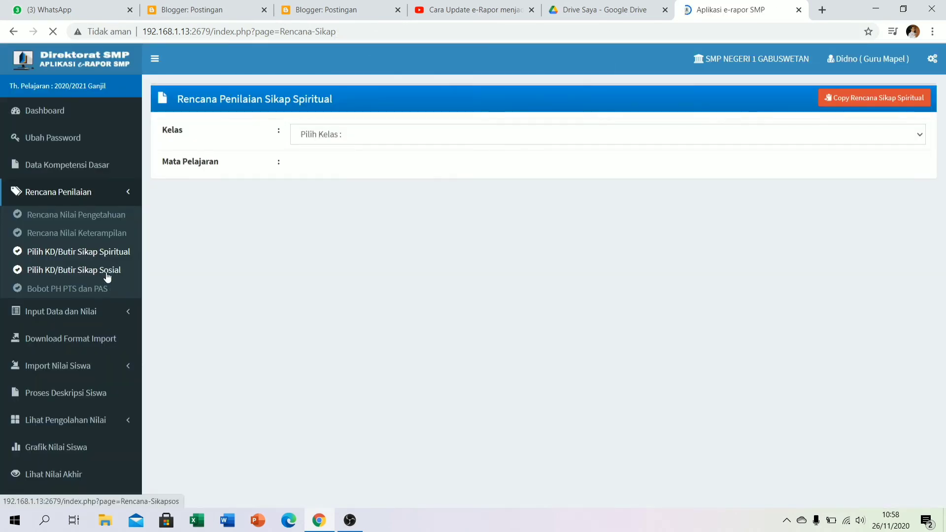
Start a social attitude plan (Pilih KD/Butir Sikap Sosial) for Kelas 7-A, subject Ilmu Pengetahuan Sosial (IPS)
{"action": "left_click", "coordinate": [110, 279]}
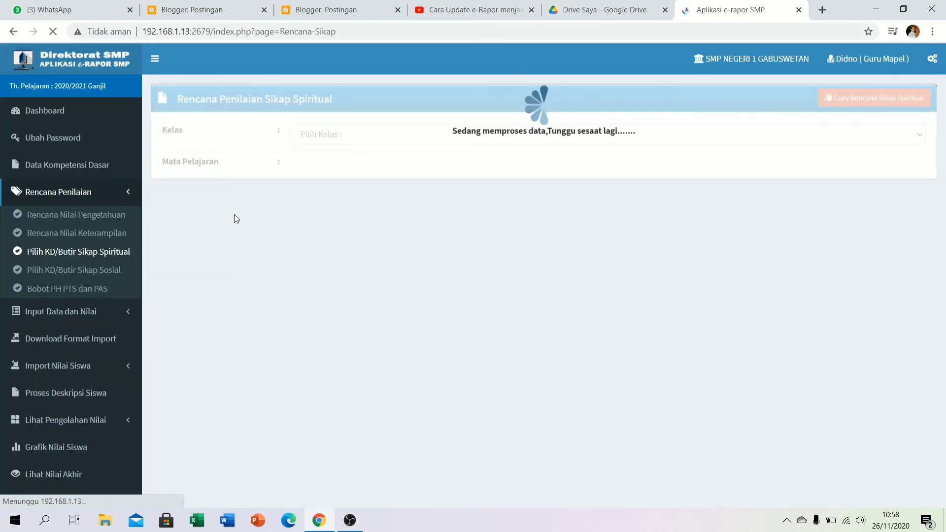
{"action": "left_click", "coordinate": [401, 134]}
{"action": "left_click", "coordinate": [365, 163]}
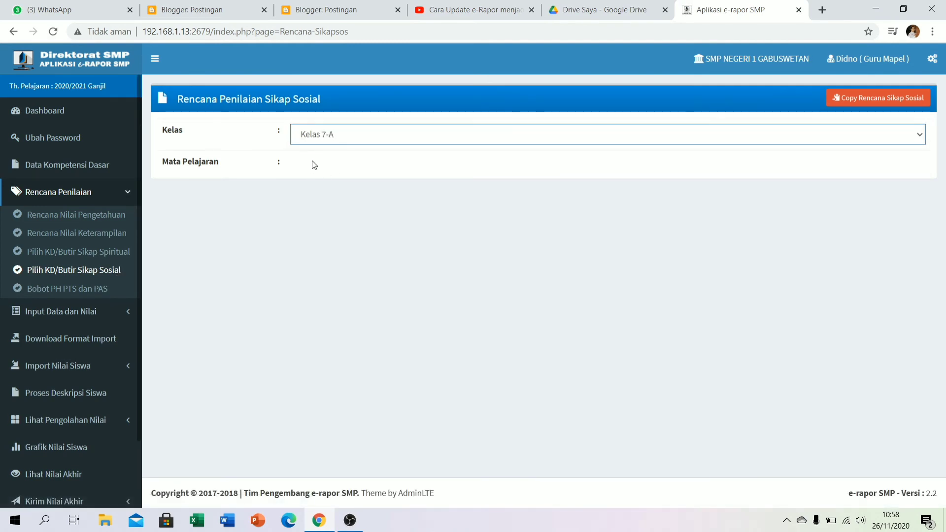
{"action": "left_click", "coordinate": [335, 167]}
{"action": "left_click", "coordinate": [347, 196]}
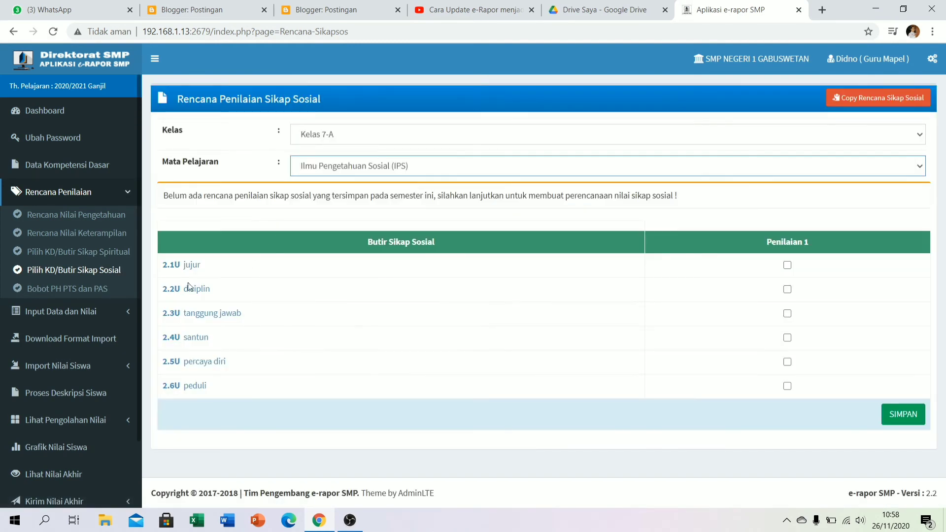
Include all six social attitude items, 2.1U jujur through 2.6U peduli, in Penilaian 1 and save the plan
{"action": "left_click", "coordinate": [787, 267]}
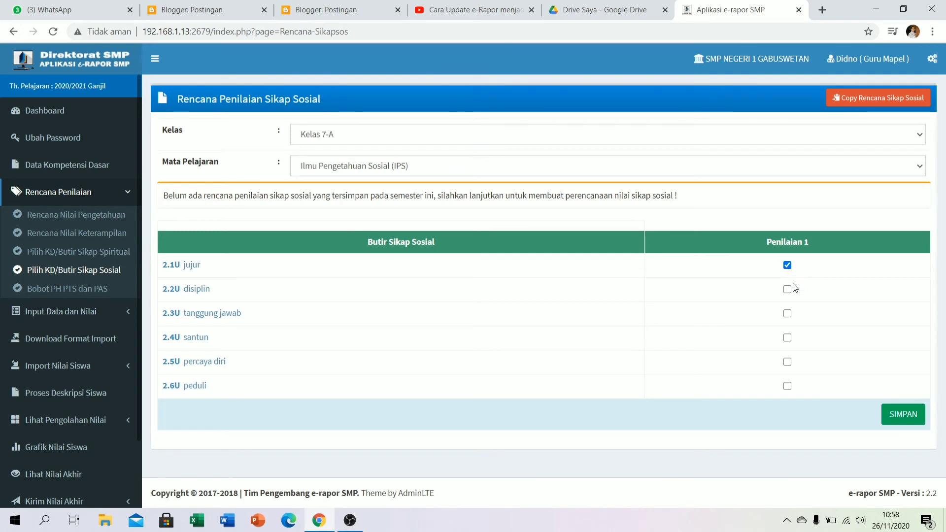
{"action": "left_click", "coordinate": [788, 290]}
{"action": "left_click", "coordinate": [788, 314]}
{"action": "left_click", "coordinate": [787, 338]}
{"action": "left_click", "coordinate": [788, 363]}
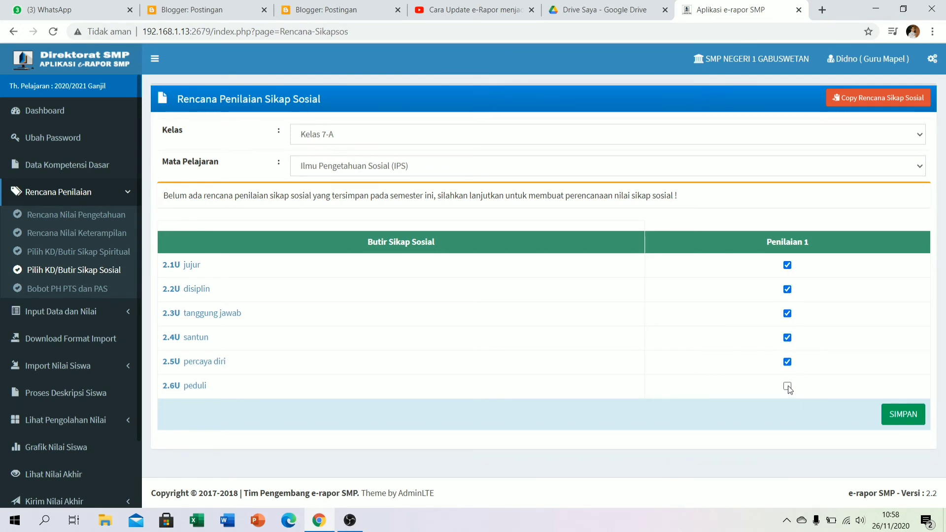
{"action": "left_click", "coordinate": [788, 387]}
{"action": "left_click", "coordinate": [910, 415]}
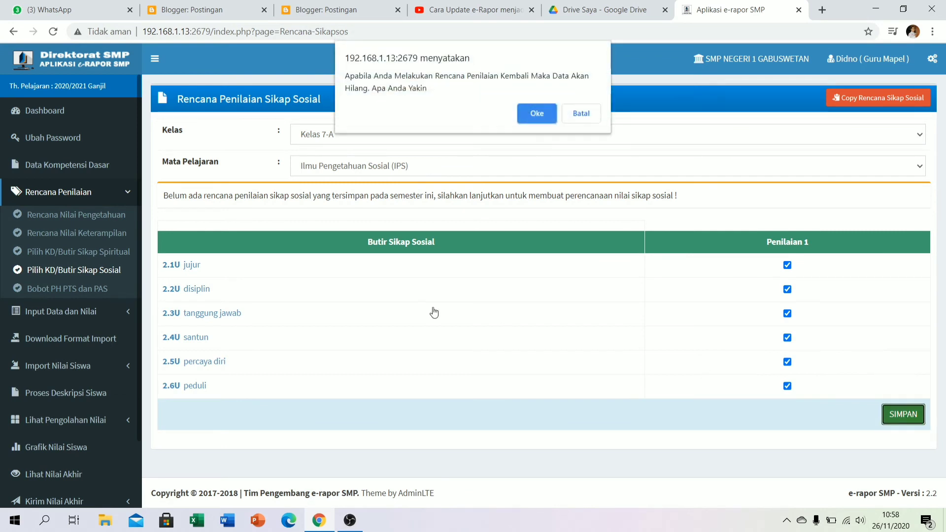
{"action": "left_click", "coordinate": [531, 115]}
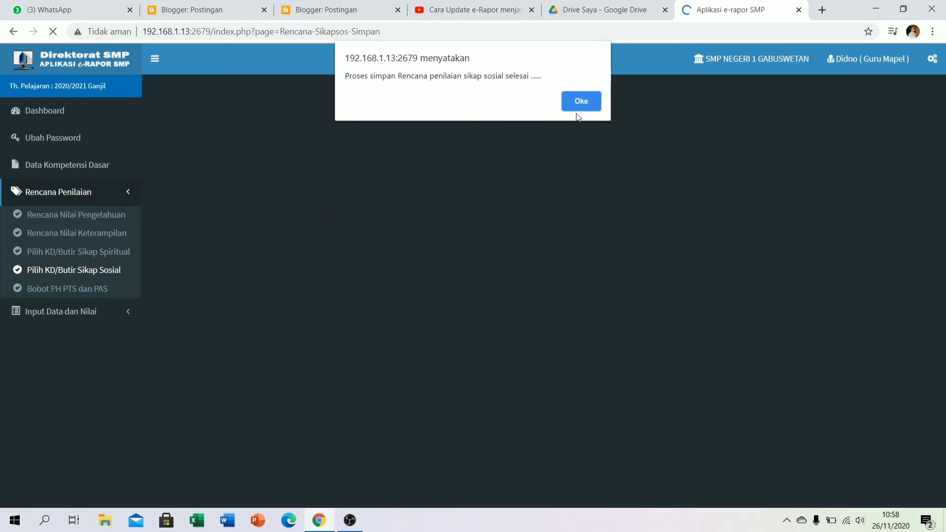
{"action": "left_click", "coordinate": [578, 109]}
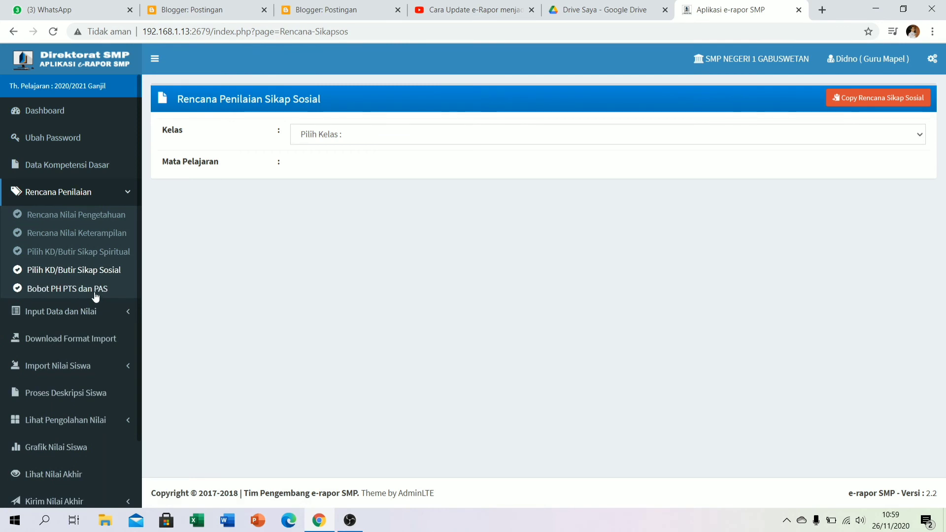
Save the Bobot PH PTS dan PAS weights as PH 2, PTS 1 and PAS 1 for Kelas 7-A, Ilmu Pengetahuan Sosial (IPS)
{"action": "left_click", "coordinate": [96, 291]}
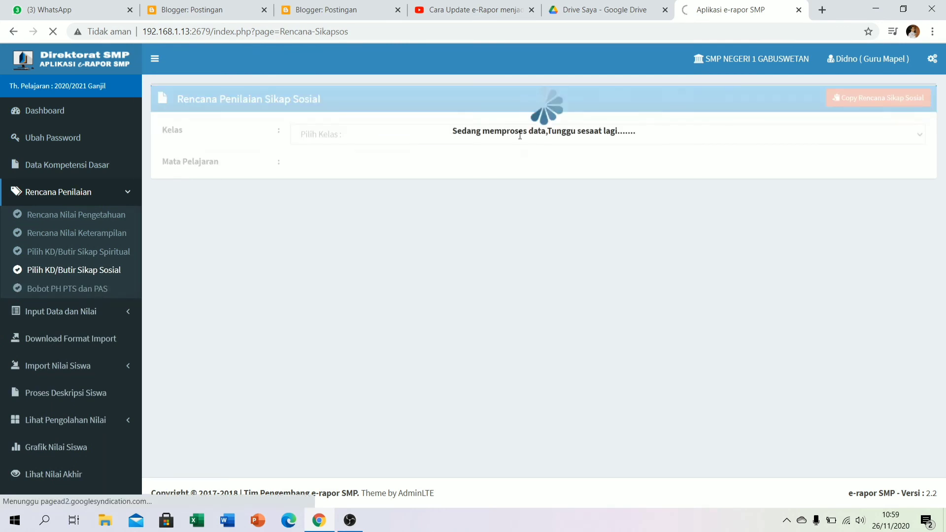
{"action": "left_click", "coordinate": [511, 141]}
{"action": "left_click", "coordinate": [416, 164]}
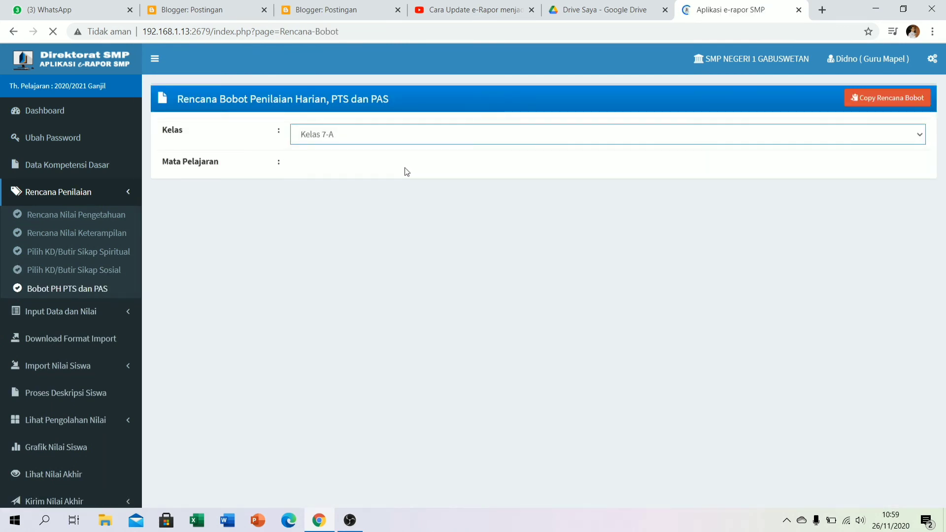
{"action": "left_click", "coordinate": [377, 168]}
{"action": "left_click", "coordinate": [392, 199]}
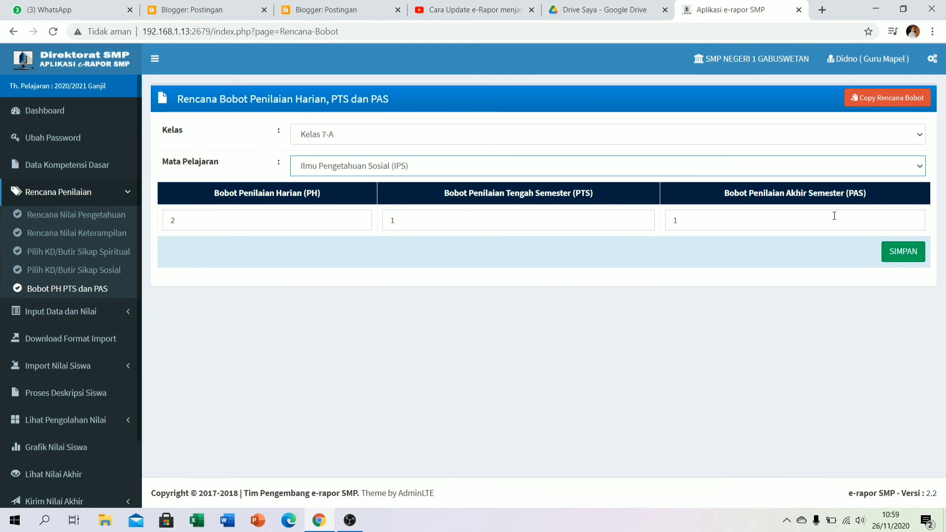
{"action": "left_click", "coordinate": [909, 259]}
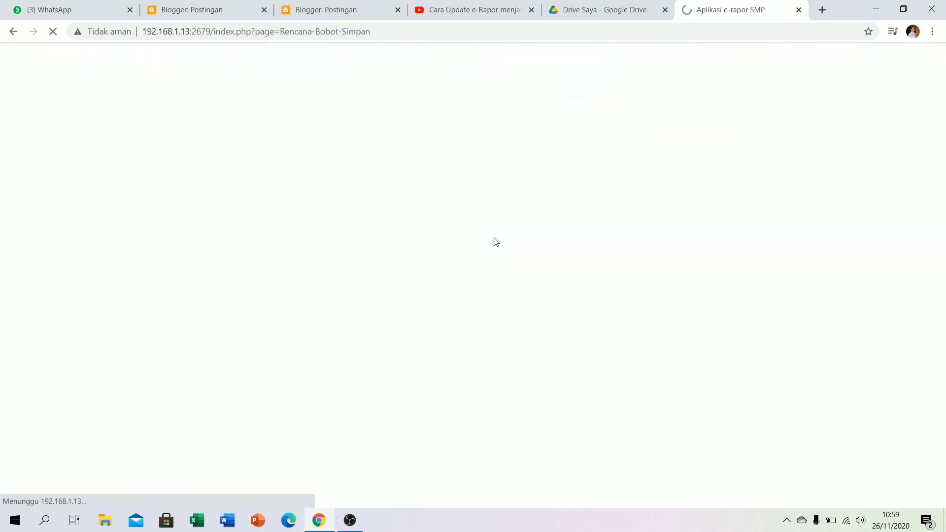
{"action": "left_click", "coordinate": [571, 100]}
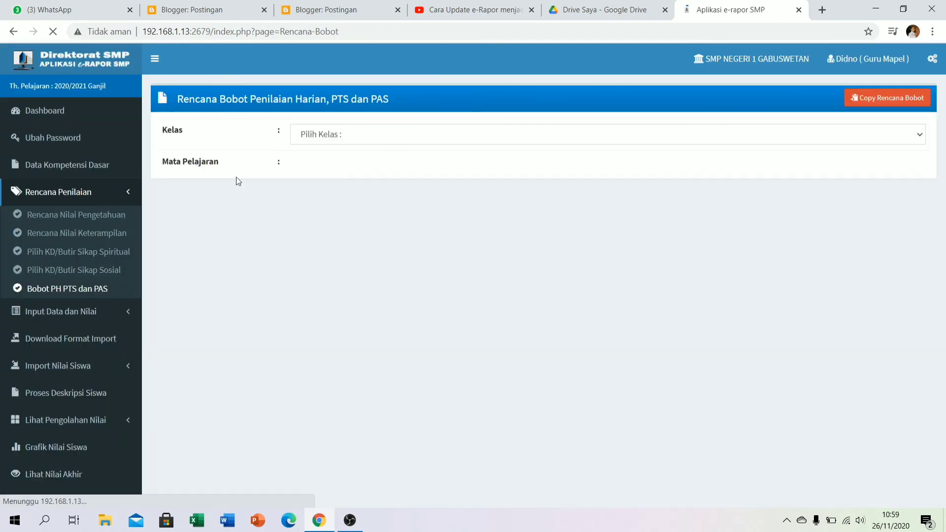
Start a copy of the knowledge assessment plan with Kelas 7-A as the source class and Ilmu Pengetahuan Sosial (IPS) as the subject
{"action": "left_click", "coordinate": [99, 195]}
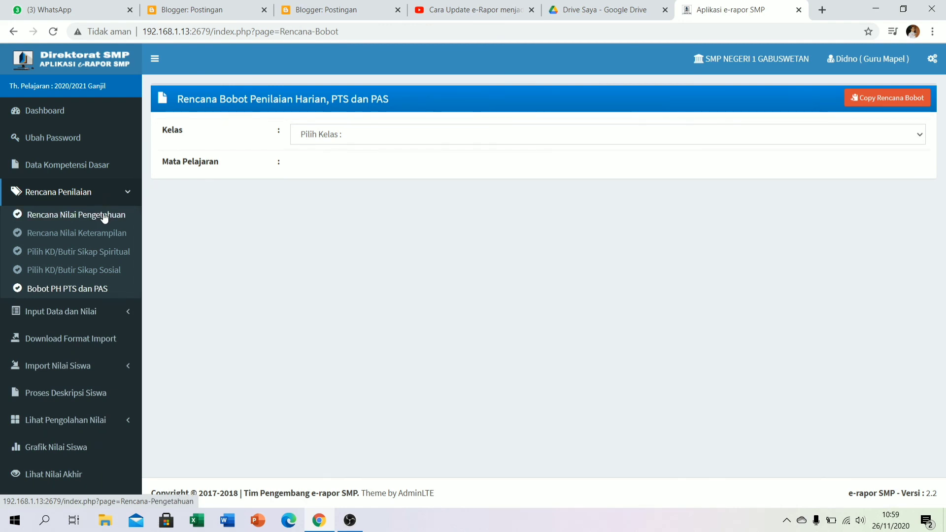
{"action": "left_click", "coordinate": [104, 216]}
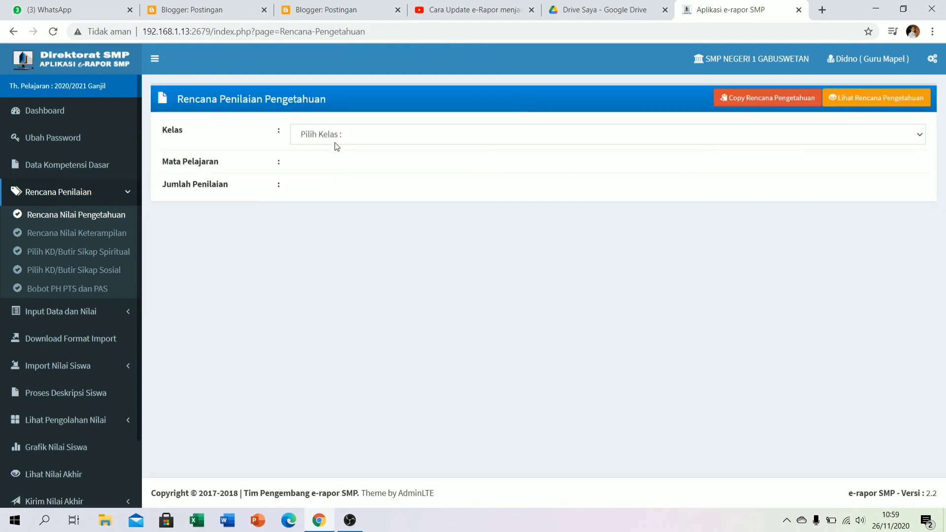
{"action": "left_click", "coordinate": [339, 134]}
{"action": "left_click", "coordinate": [334, 163]}
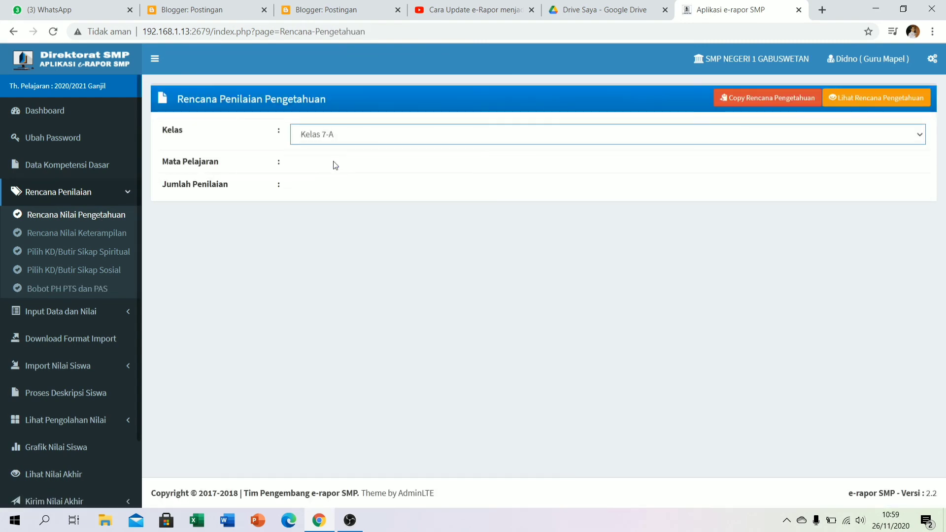
{"action": "left_click", "coordinate": [768, 99]}
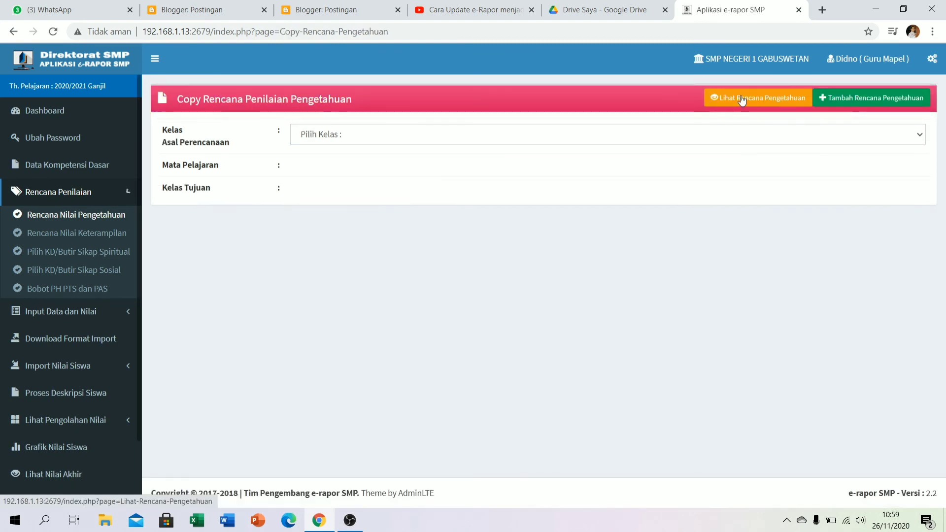
{"action": "left_click", "coordinate": [597, 132]}
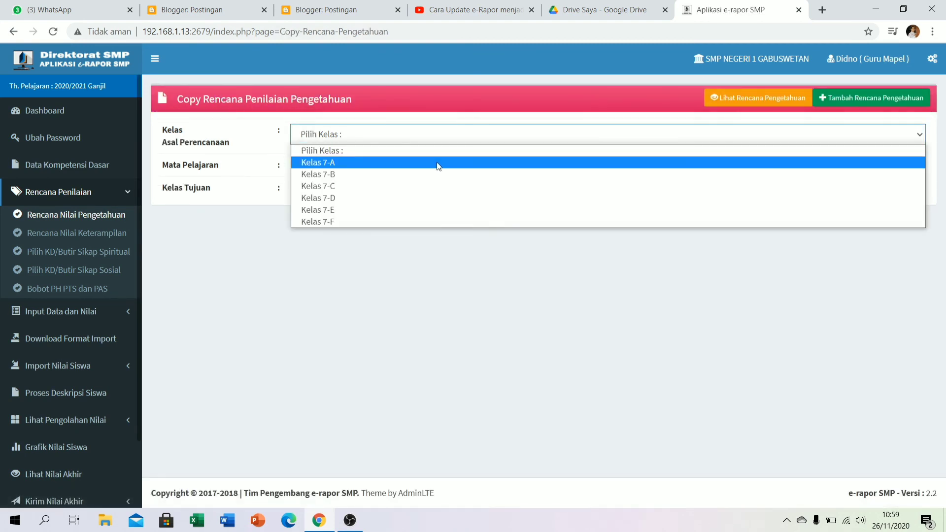
{"action": "left_click", "coordinate": [437, 164]}
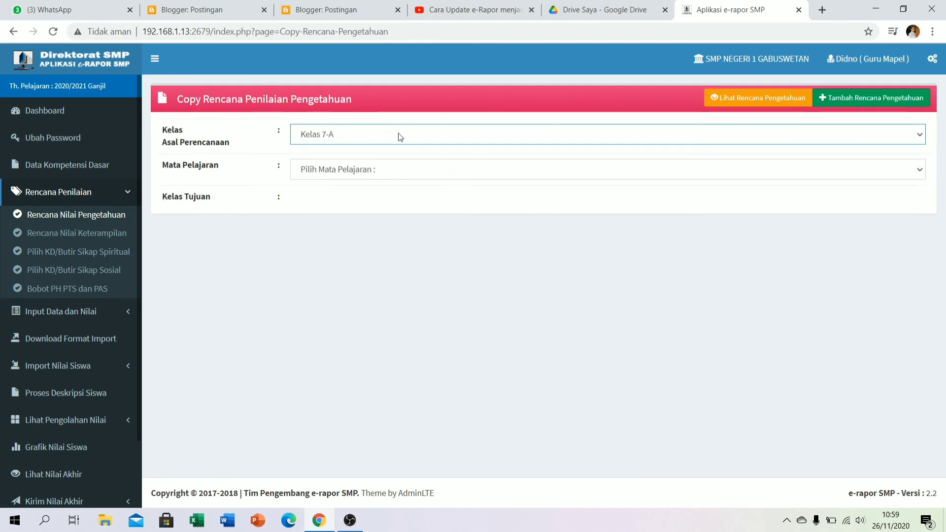
{"action": "left_click", "coordinate": [382, 166]}
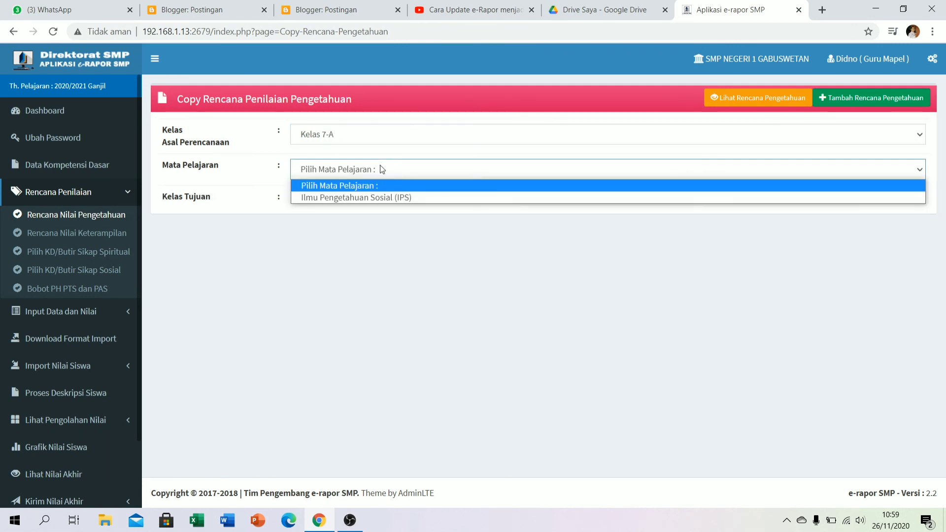
{"action": "left_click", "coordinate": [389, 195]}
Copy the knowledge assessment plan to the target class Kelas 7-B
{"action": "left_click", "coordinate": [370, 203]}
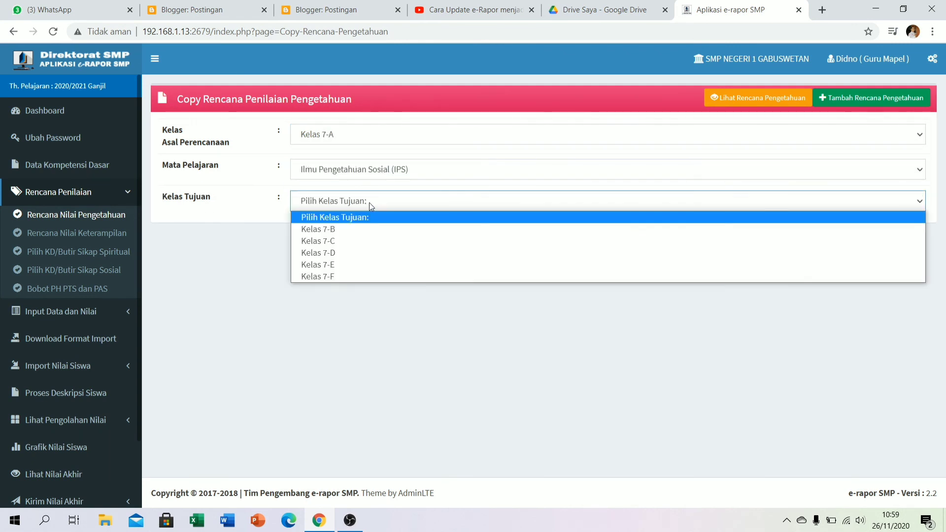
{"action": "left_click", "coordinate": [360, 230]}
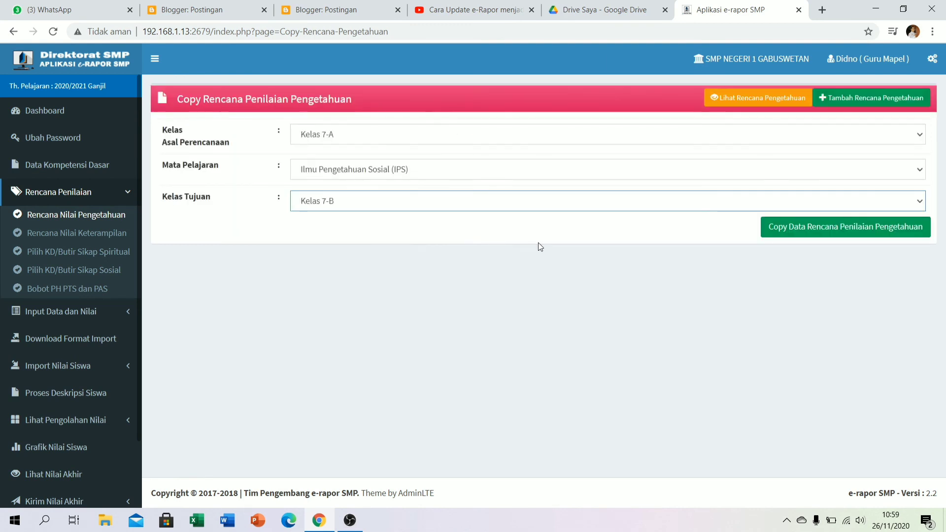
{"action": "left_click", "coordinate": [840, 230]}
{"action": "left_click", "coordinate": [537, 111]}
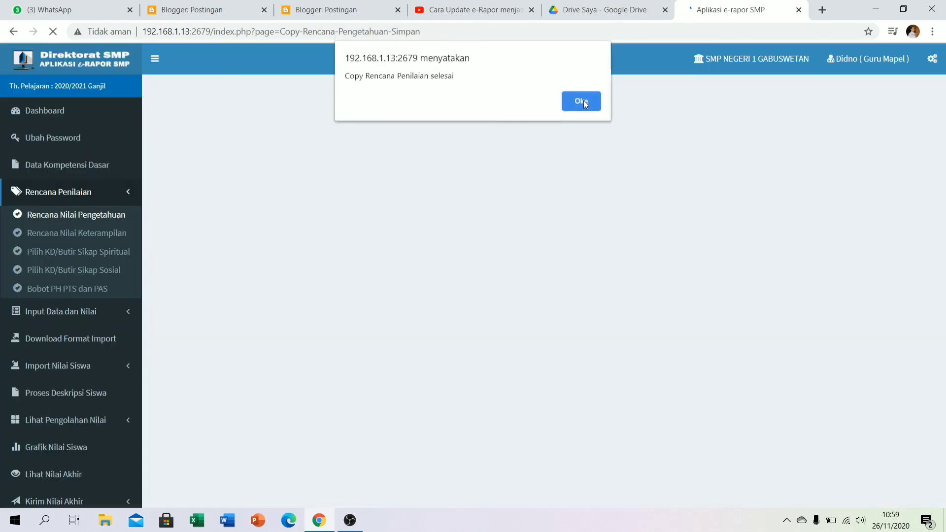
{"action": "left_click", "coordinate": [582, 101]}
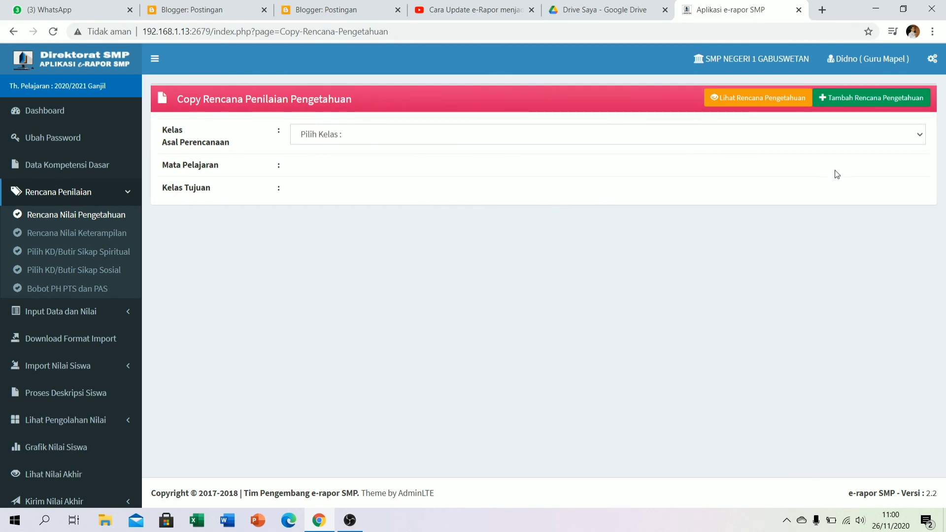
Log out of the teacher account
{"action": "left_click", "coordinate": [885, 60]}
{"action": "left_click", "coordinate": [850, 194]}
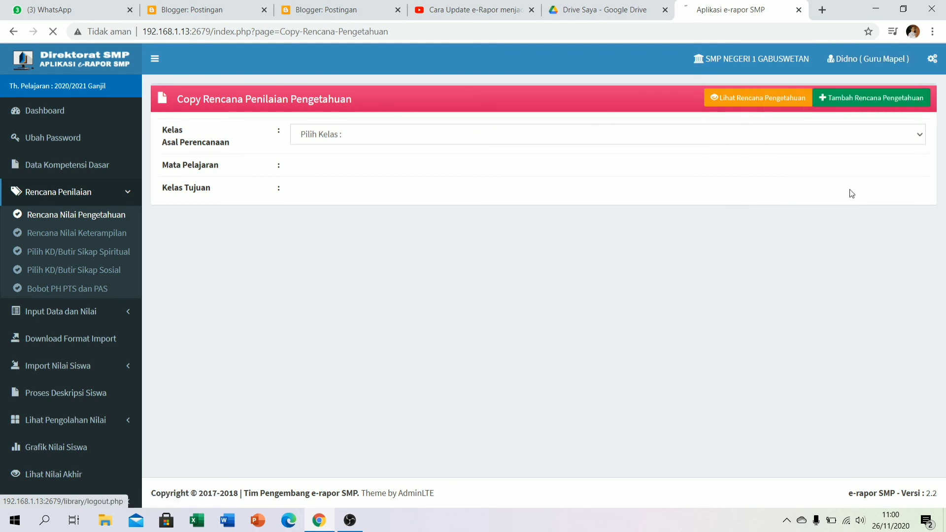